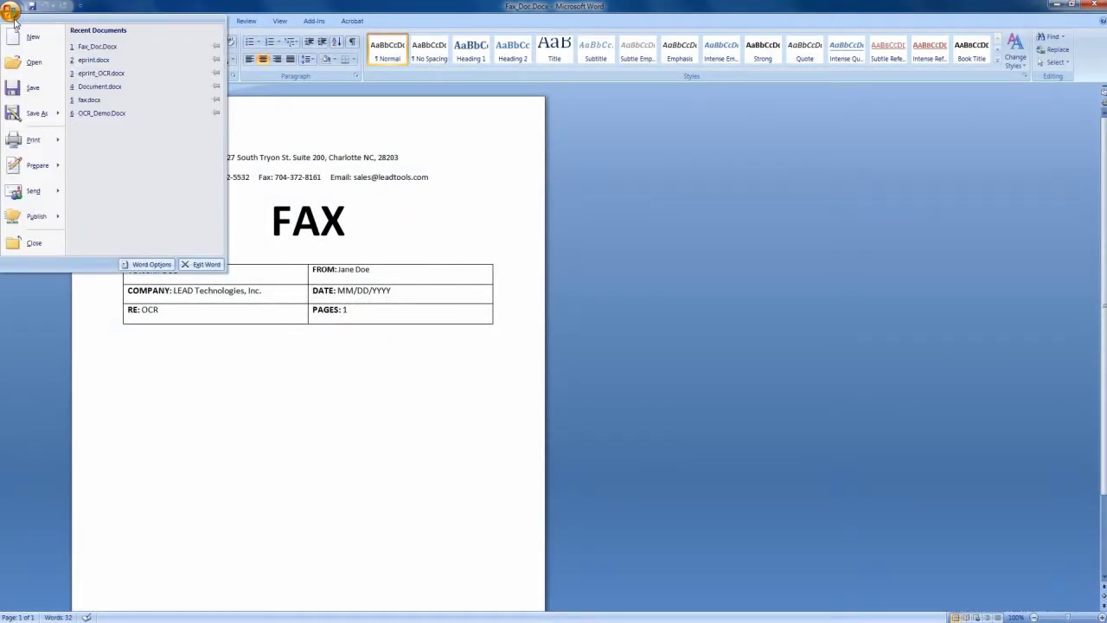
- Print the Word cover sheet to the LEADTOOLS ePrint 6 printer
{"action": "left_click", "coordinate": [25, 138]}
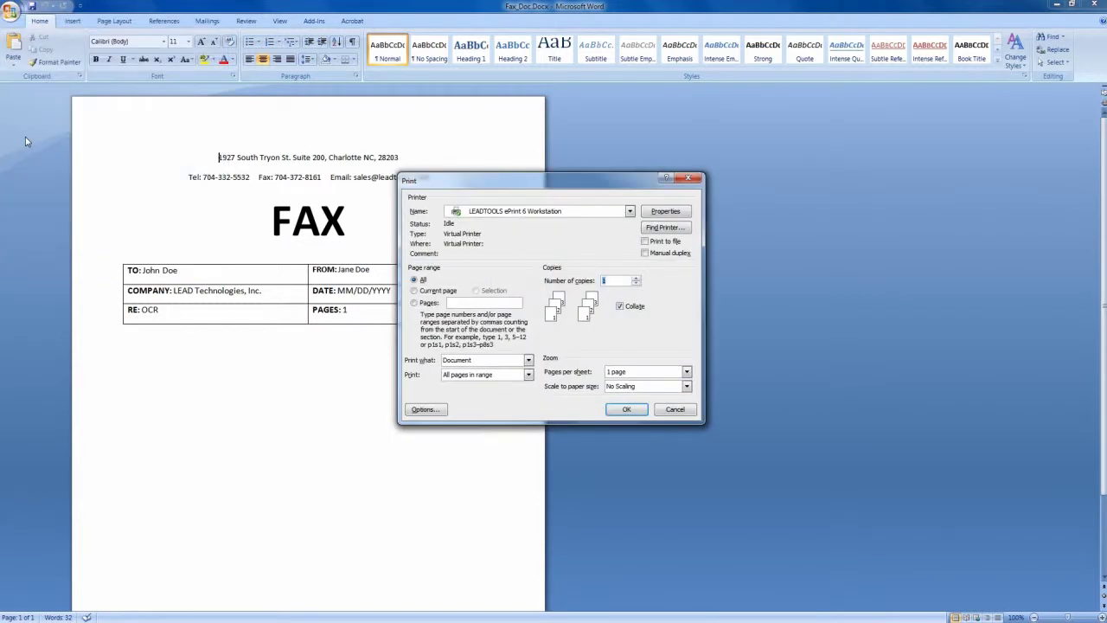
{"action": "left_click", "coordinate": [510, 215]}
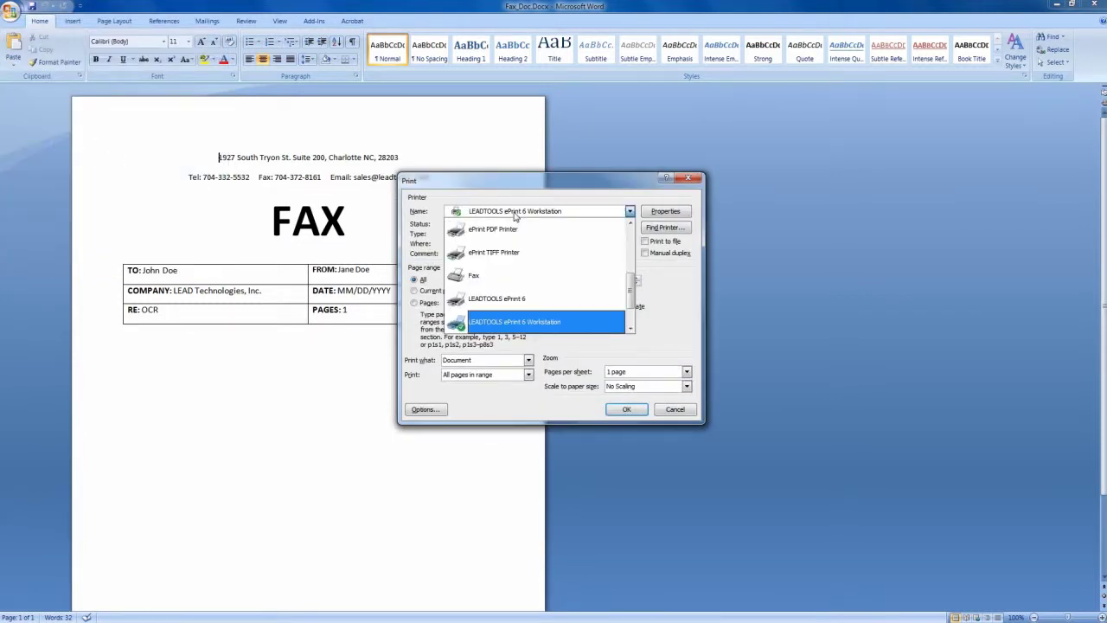
{"action": "left_click", "coordinate": [510, 298]}
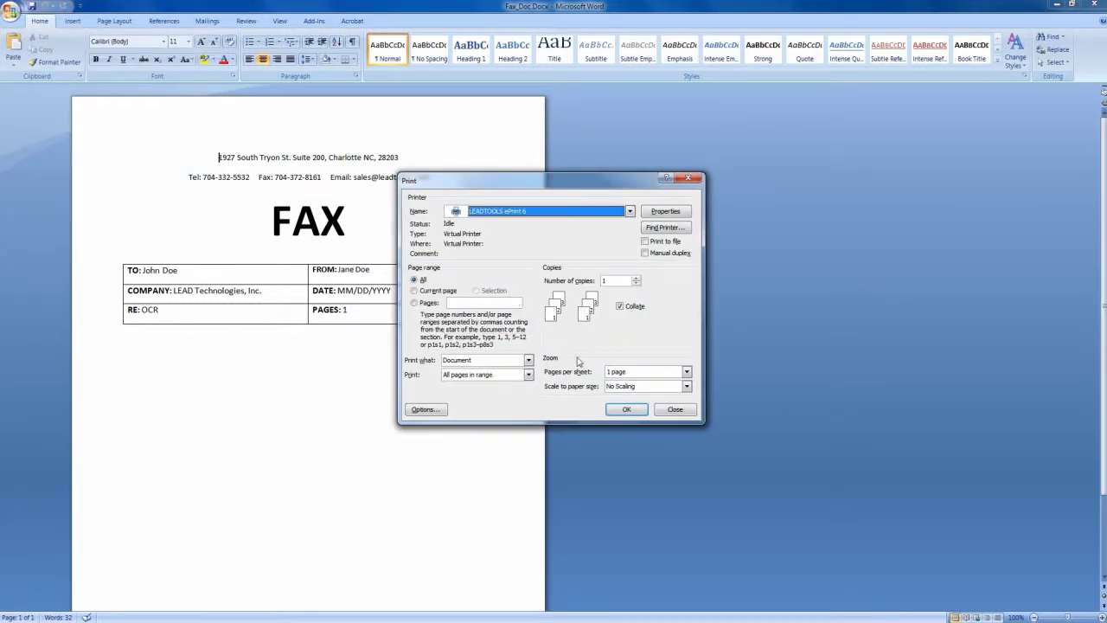
{"action": "left_click", "coordinate": [619, 411]}
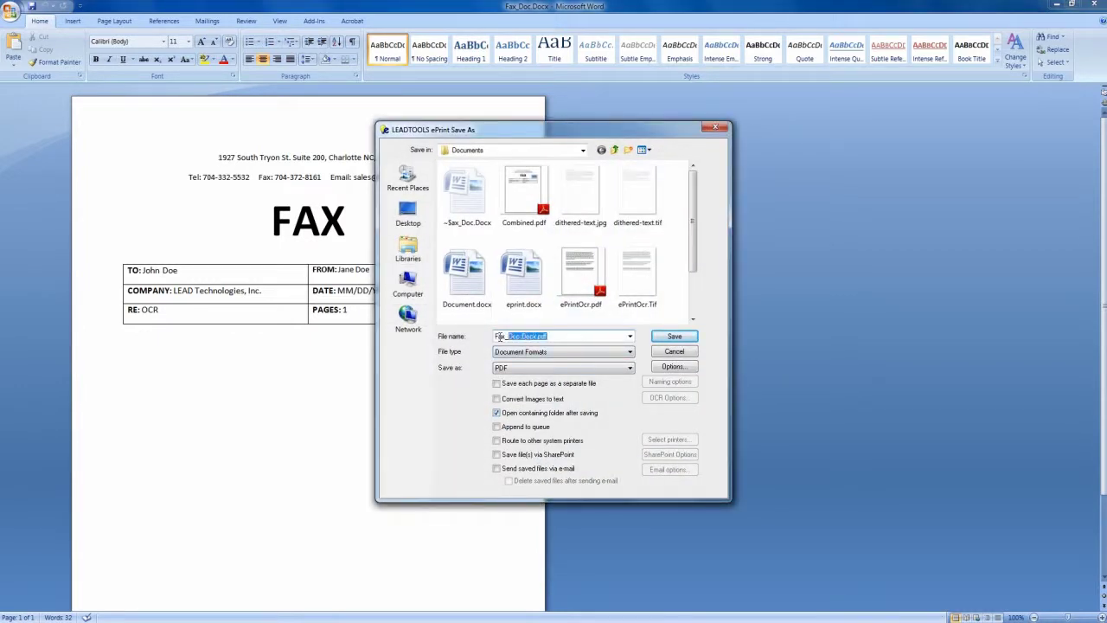
- Name the output Word-to-PDF-test, keep Document Formats/PDF, and bring up the PDF options
{"action": "type", "text": "Word-to-PDF-test"}
{"action": "left_click", "coordinate": [516, 352]}
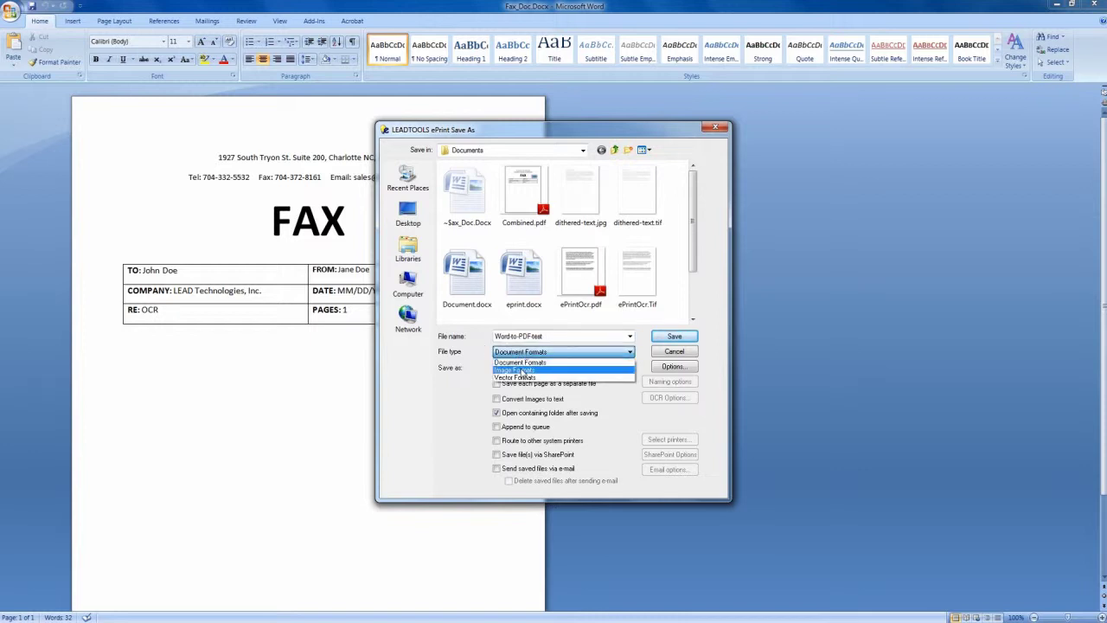
{"action": "left_click", "coordinate": [469, 381]}
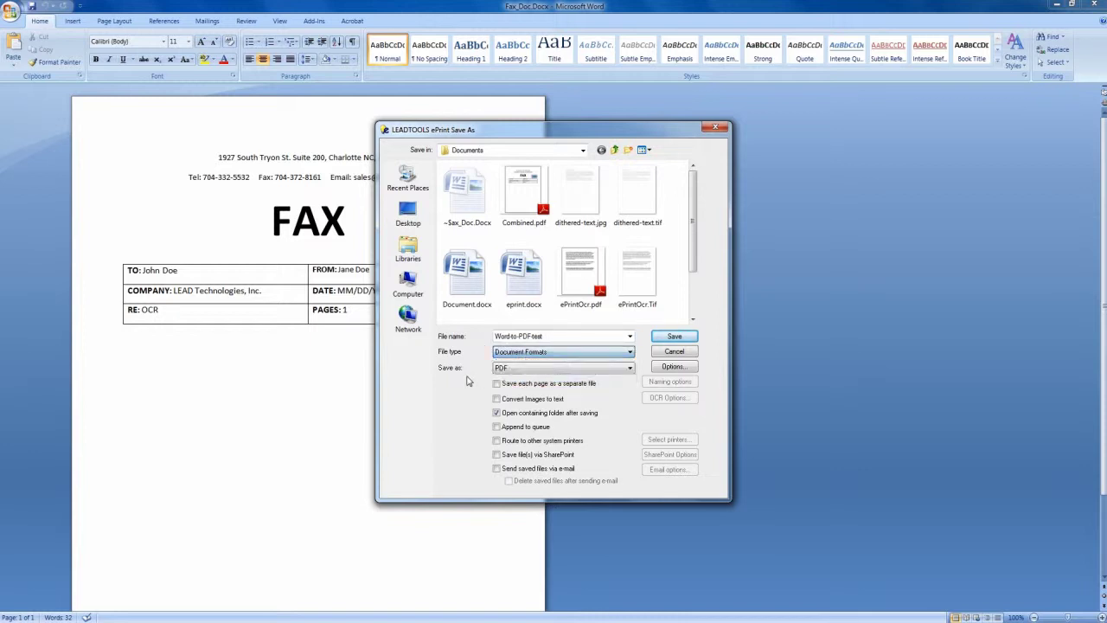
{"action": "left_click", "coordinate": [514, 370]}
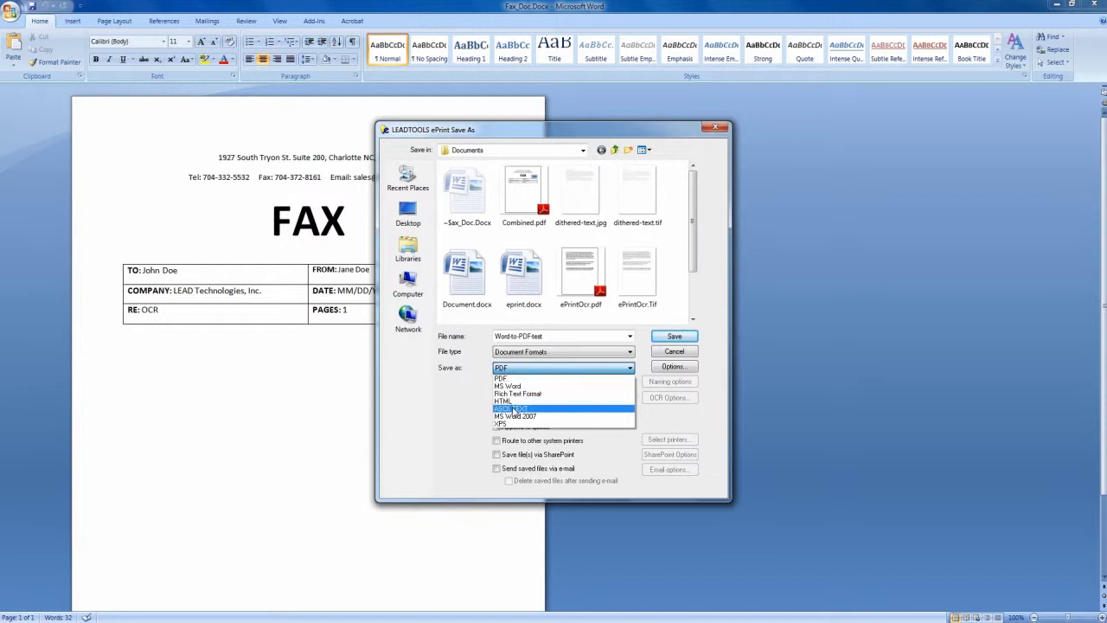
{"action": "left_click", "coordinate": [613, 440]}
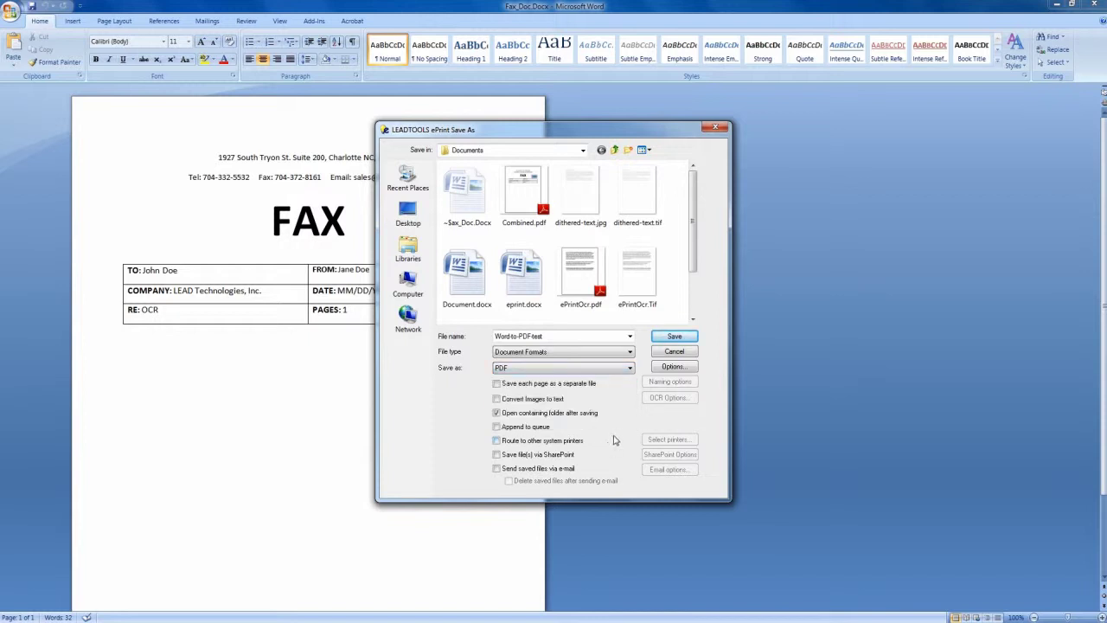
{"action": "left_click", "coordinate": [679, 367]}
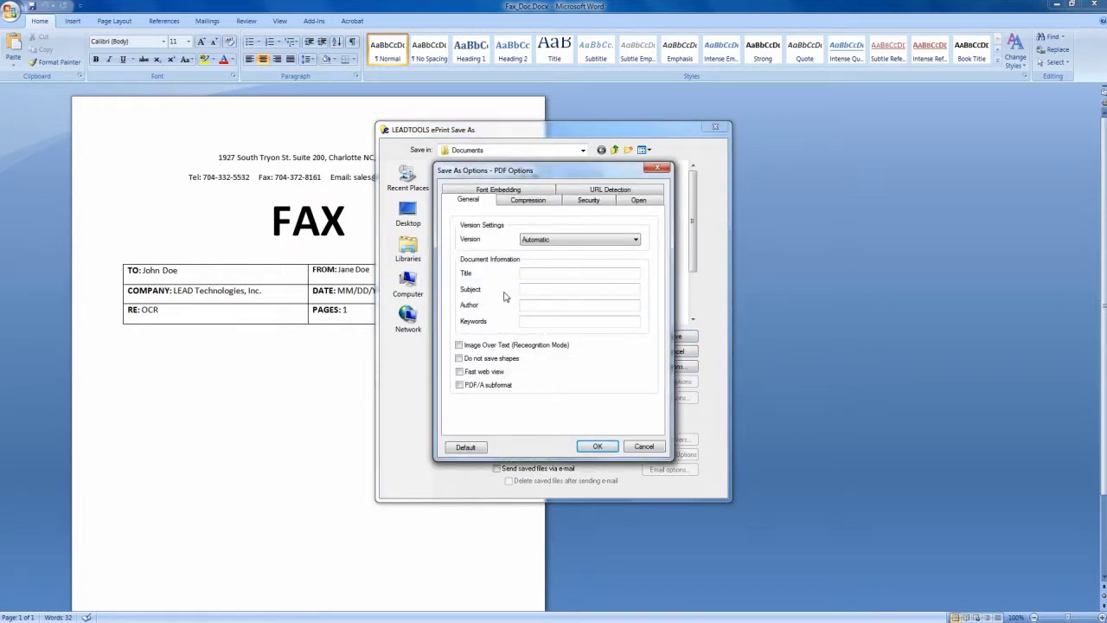
- Review the PDF Compression and Font Embedding settings unchanged, then save Word-to-PDF-test as PDF
{"action": "left_click", "coordinate": [531, 203]}
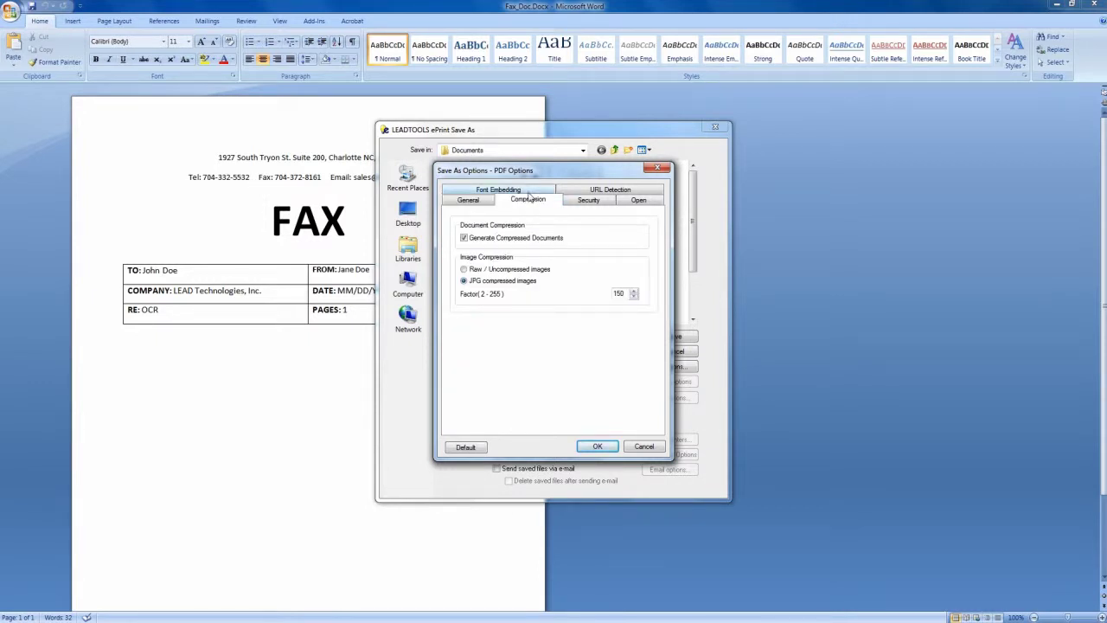
{"action": "left_click", "coordinate": [528, 190]}
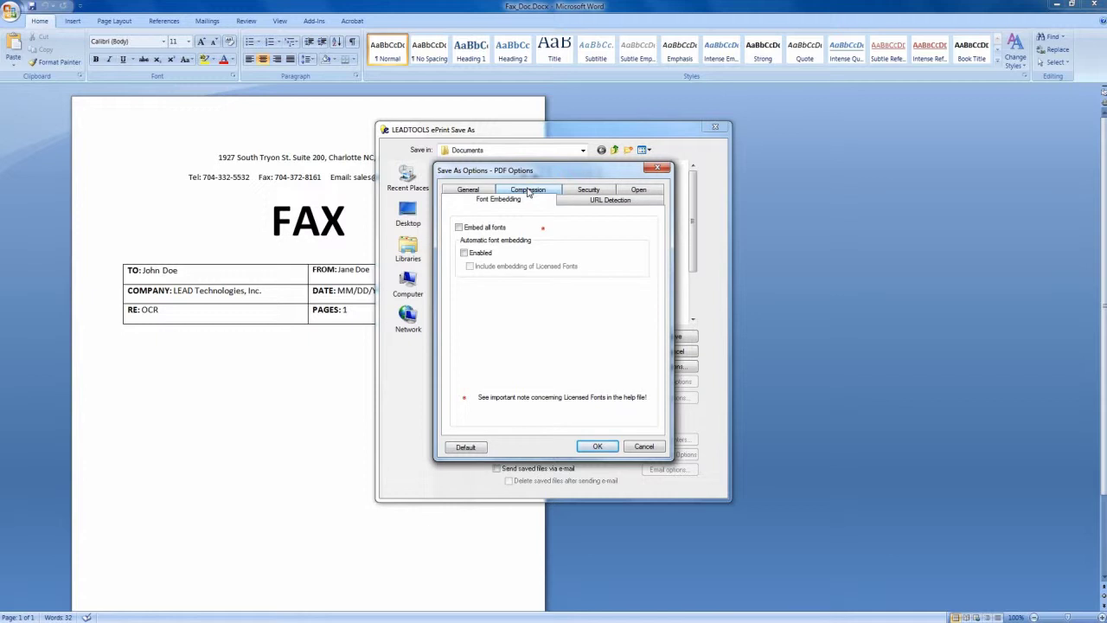
{"action": "left_click", "coordinate": [643, 446]}
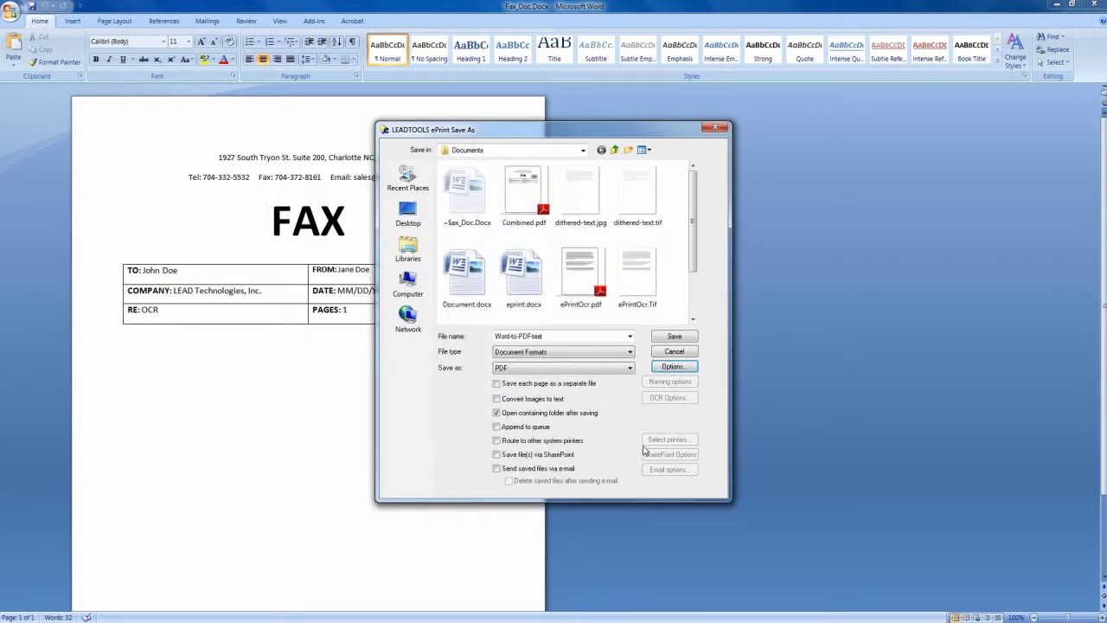
{"action": "left_click", "coordinate": [673, 337]}
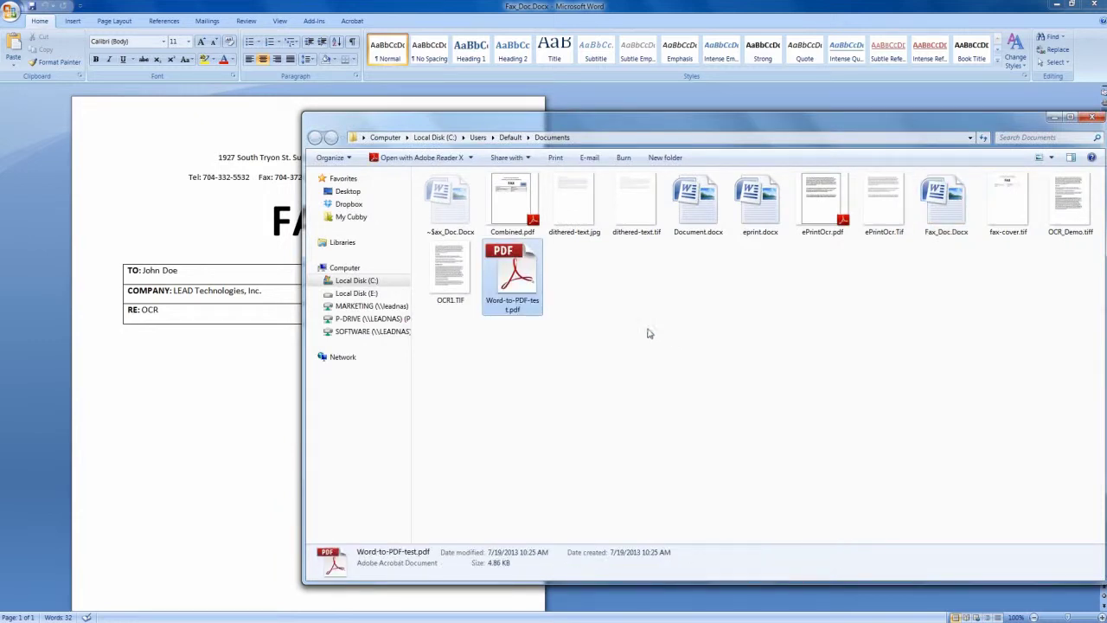
- Open Word-to-PDF-test.pdf maximized in Reader and copy its address and contact lines
{"action": "double_click", "coordinate": [527, 293]}
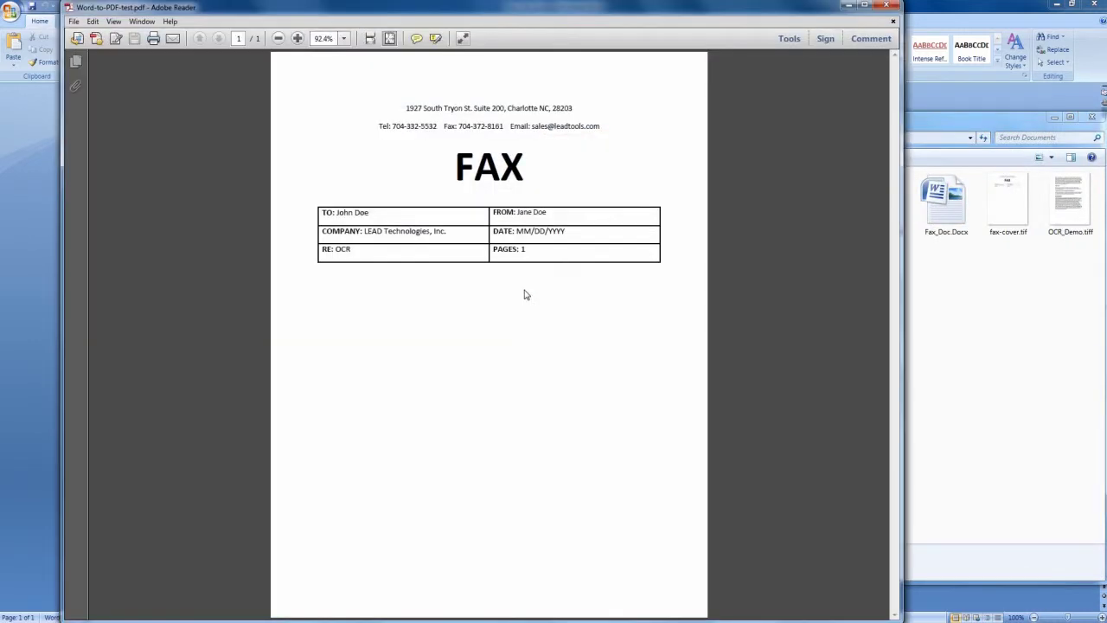
{"action": "double_click", "coordinate": [641, 19]}
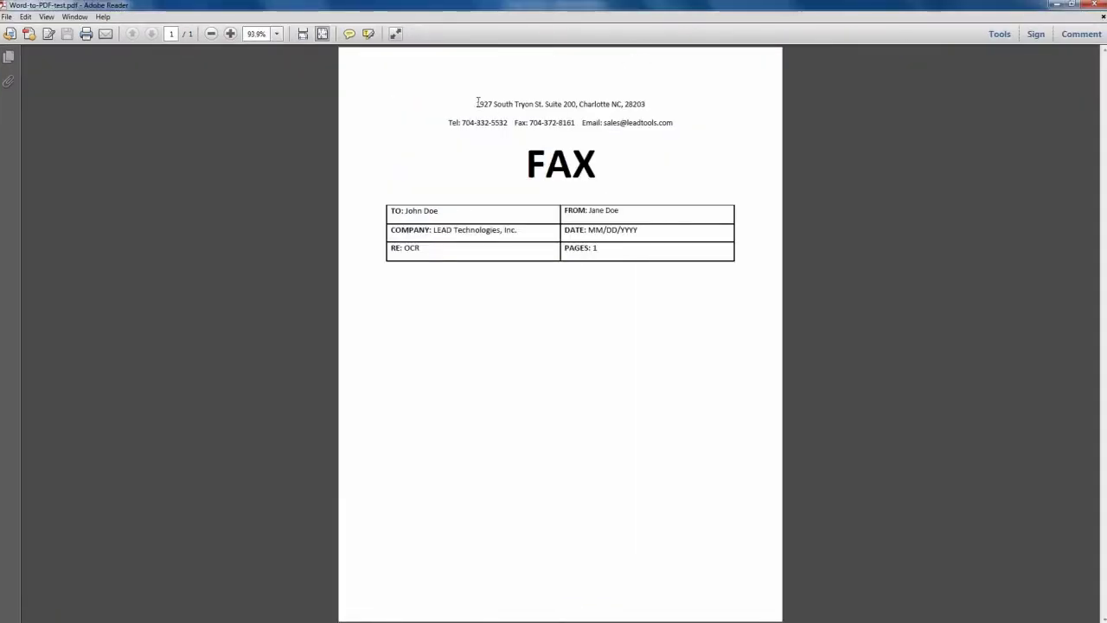
{"action": "left_click_drag", "start_coordinate": [477, 103], "coordinate": [663, 126]}
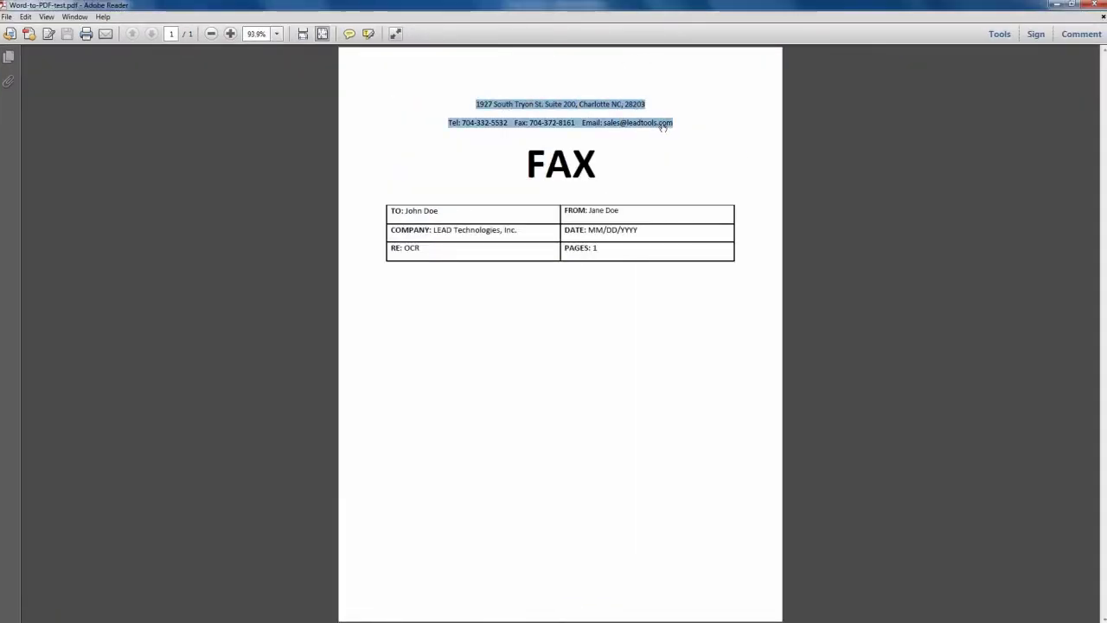
{"action": "right_click", "coordinate": [663, 126]}
{"action": "left_click", "coordinate": [677, 129]}
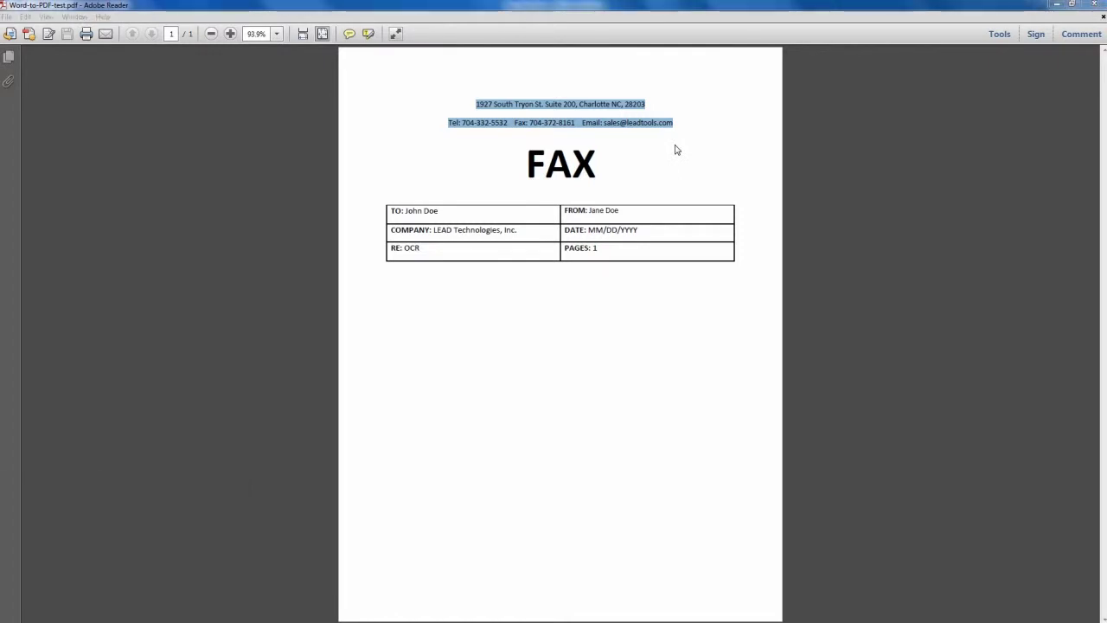
- Paste the copied address lines into a new Notepad window
{"action": "key", "text": "super+r"}
{"action": "key", "text": "Return"}
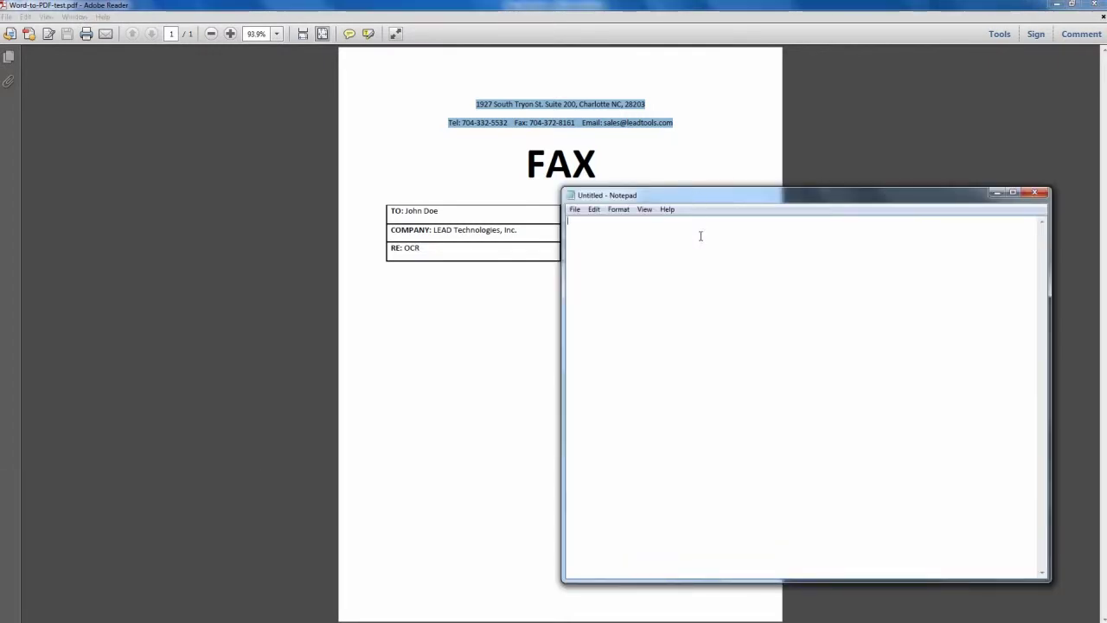
{"action": "right_click", "coordinate": [693, 247]}
{"action": "left_click", "coordinate": [662, 294]}
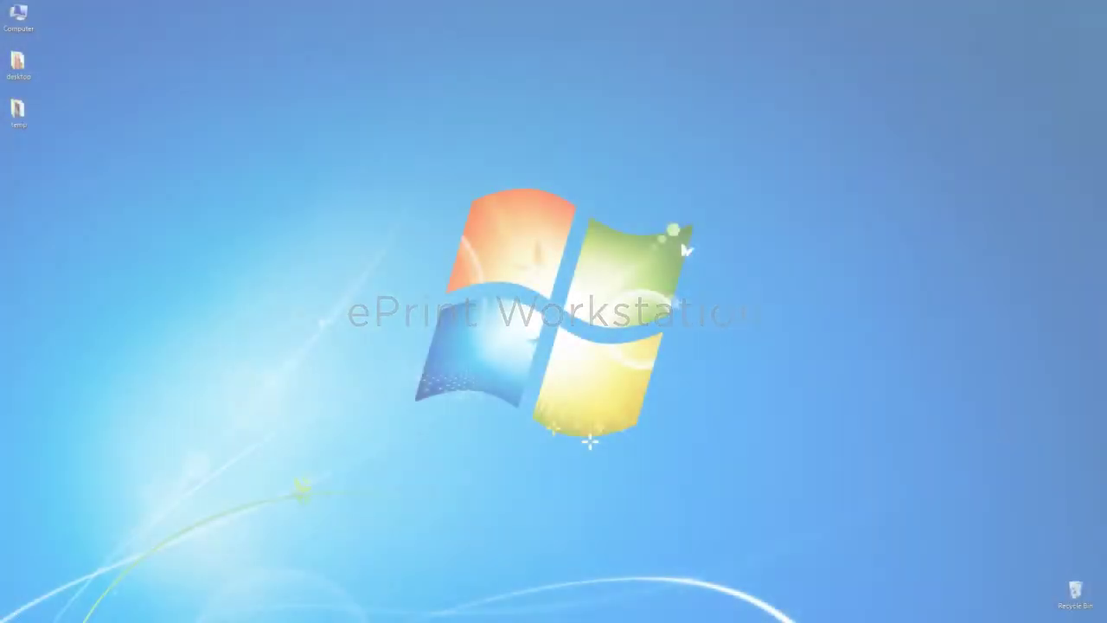
- Browse the LEADTOOLS ePrint 6 Professional program group, then reopen Fax_Doc.Docx from Documents
{"action": "key", "text": "super"}
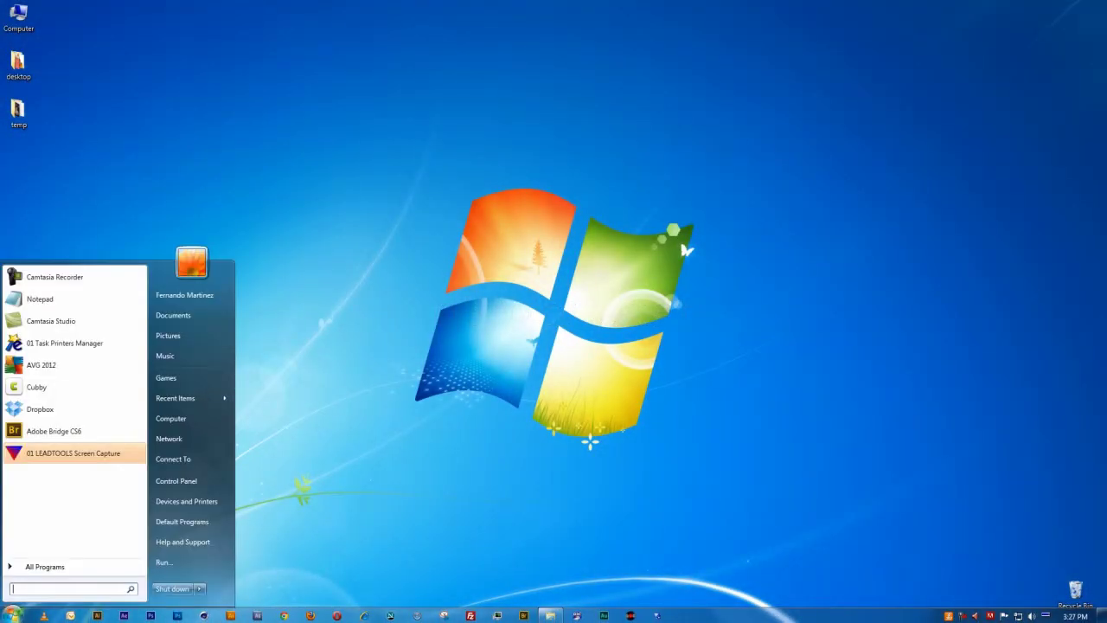
{"action": "left_click", "coordinate": [57, 572]}
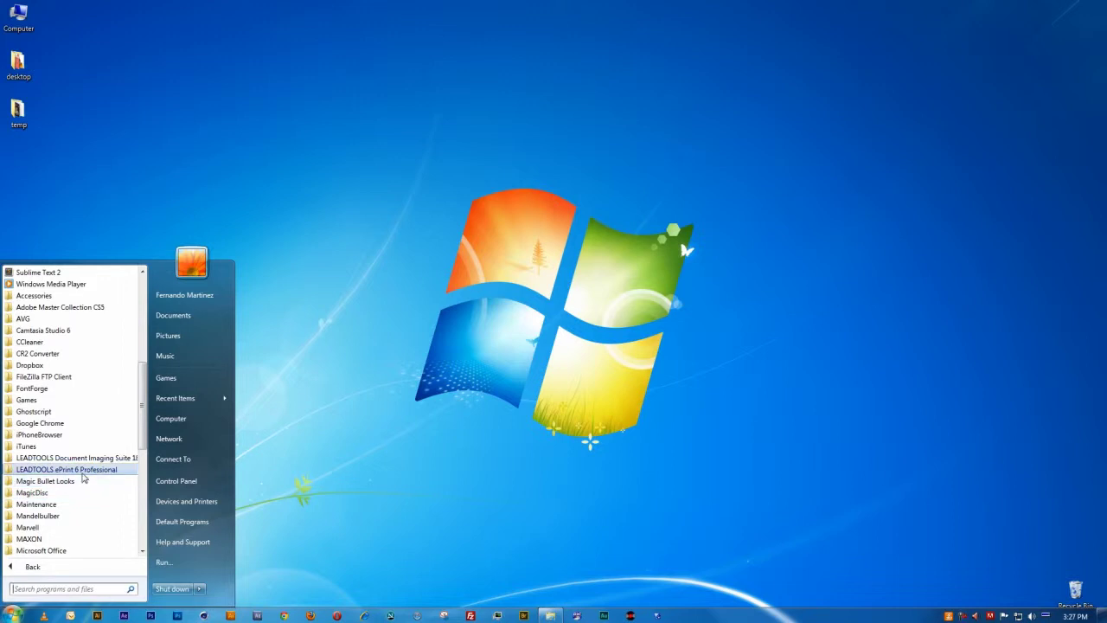
{"action": "left_click", "coordinate": [83, 471]}
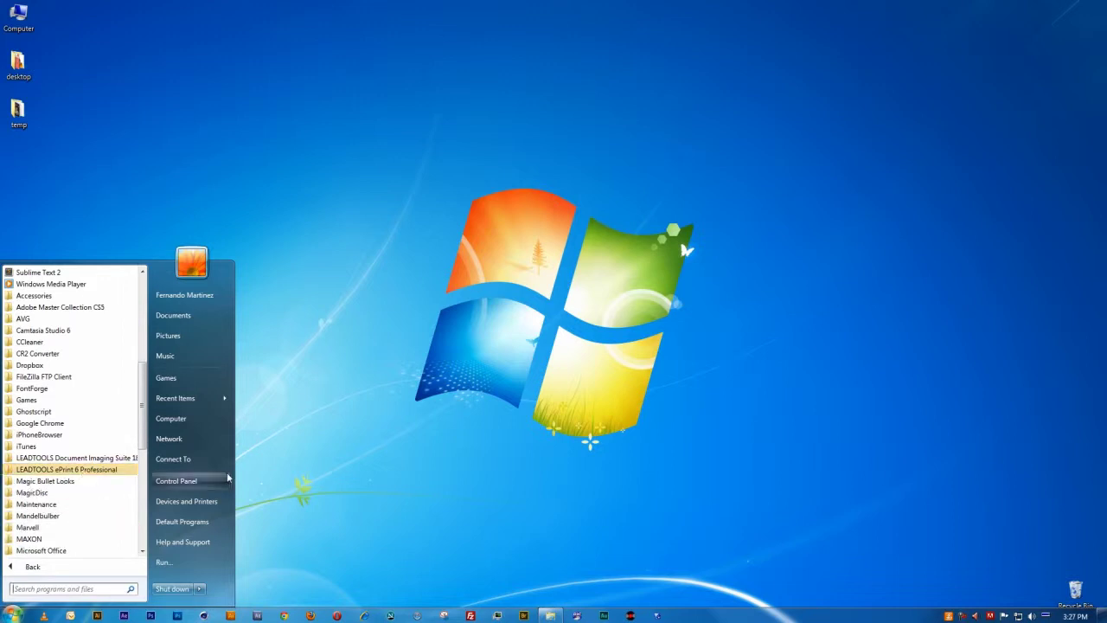
{"action": "left_click", "coordinate": [369, 473]}
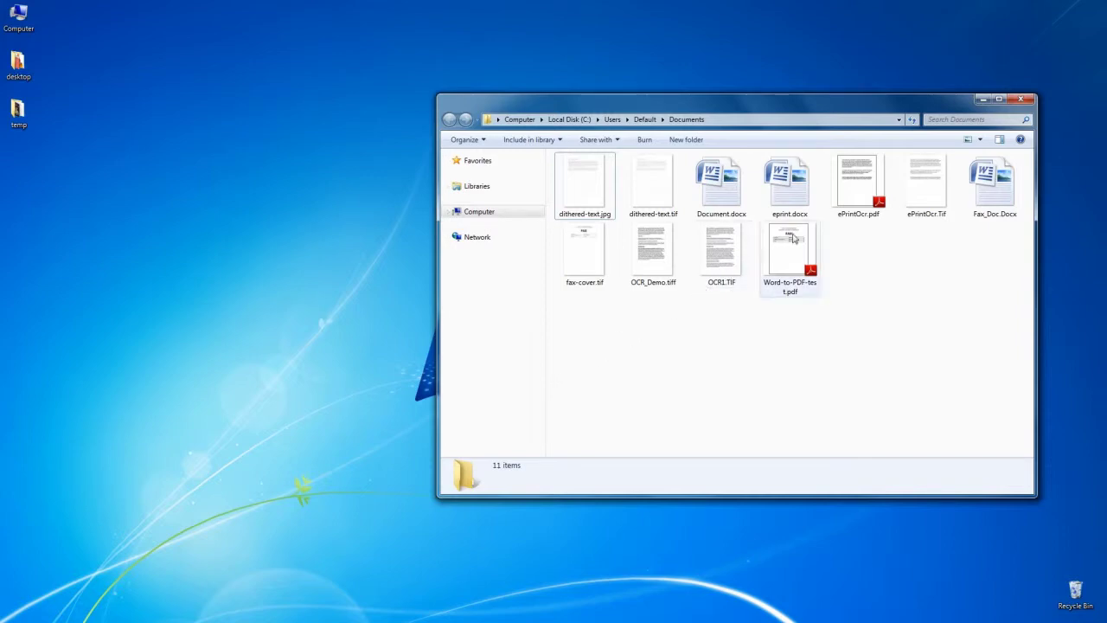
{"action": "double_click", "coordinate": [992, 192]}
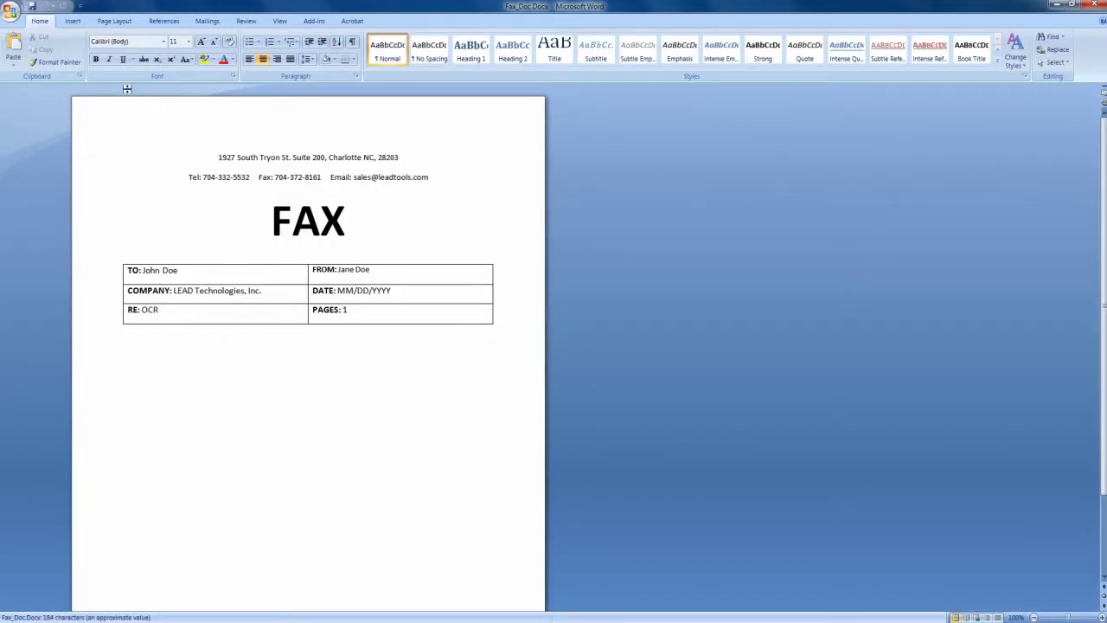
- Print Fax_Doc.Docx to the LEADTOOLS ePrint 6 Workstation printer
{"action": "left_click", "coordinate": [11, 10]}
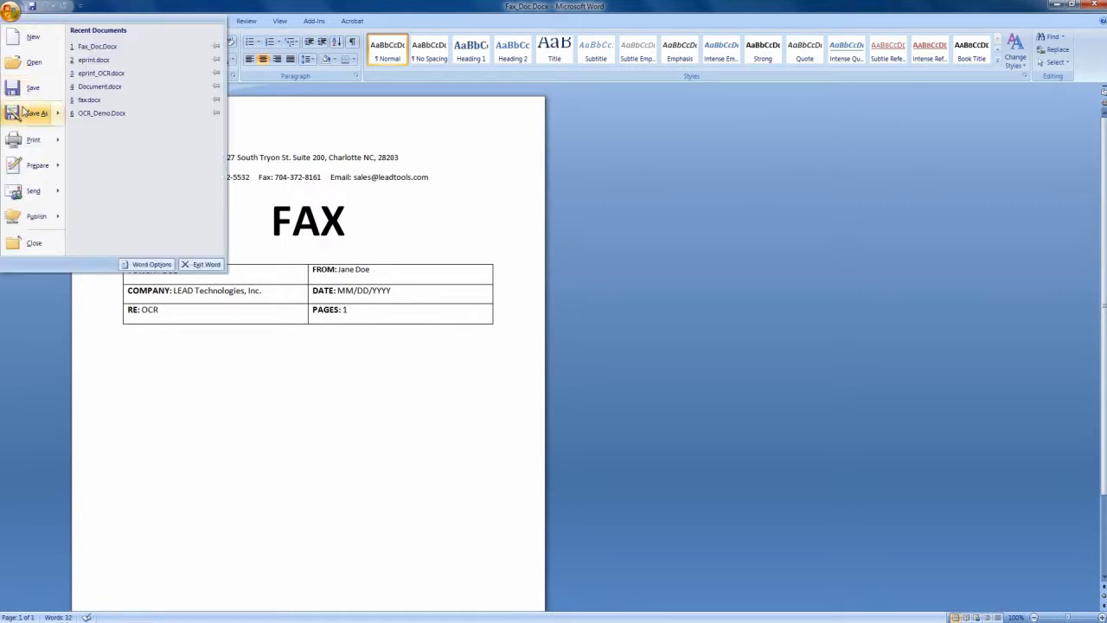
{"action": "left_click", "coordinate": [24, 138]}
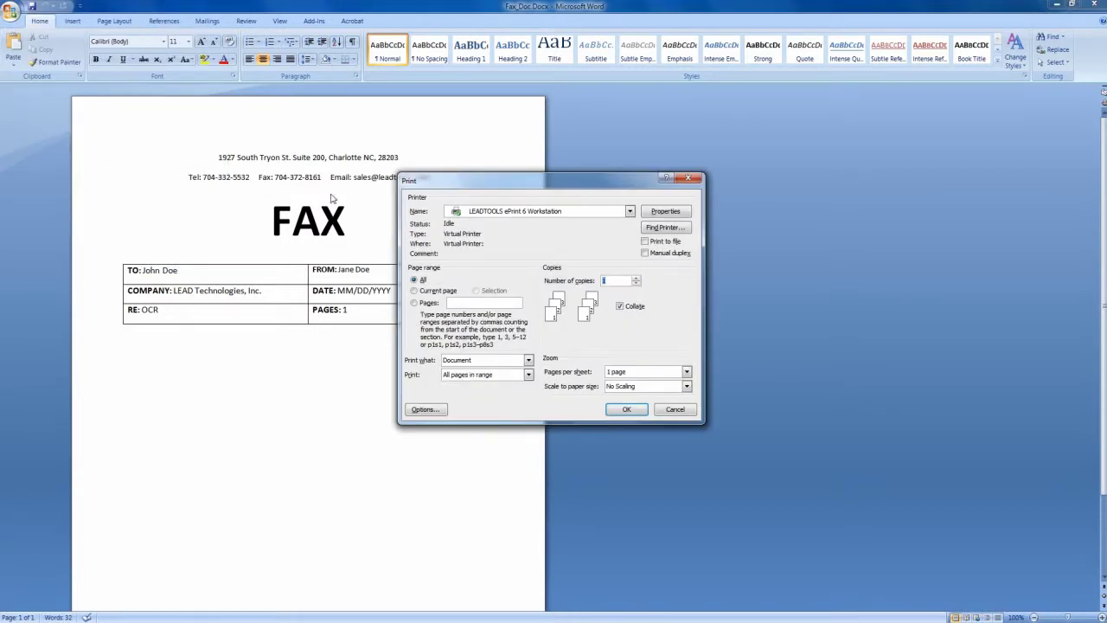
{"action": "left_click", "coordinate": [632, 212]}
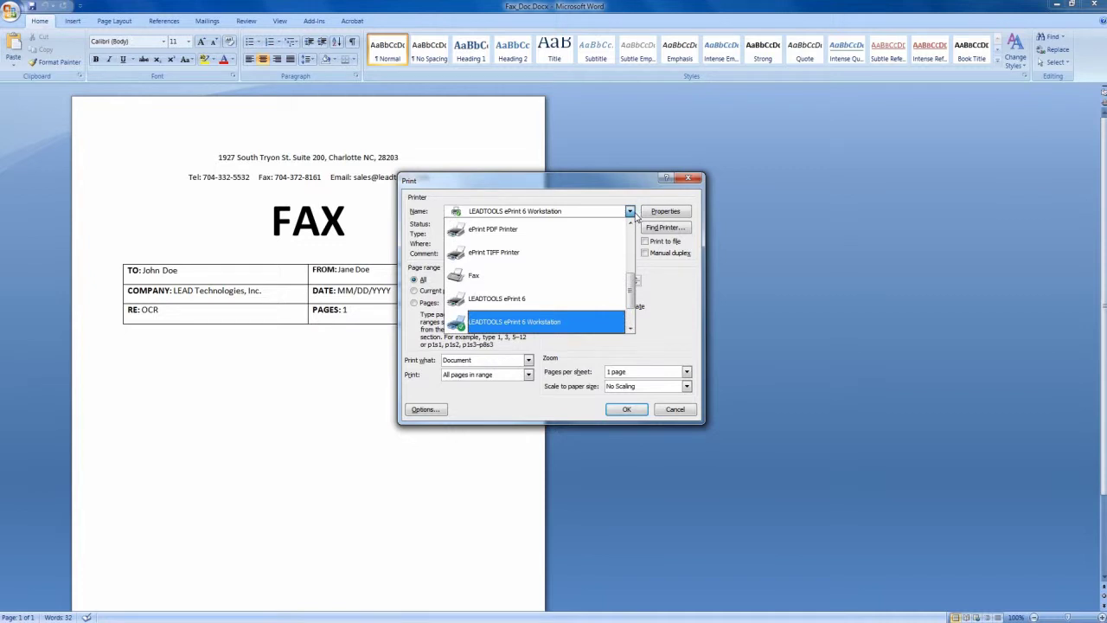
{"action": "left_click", "coordinate": [635, 217]}
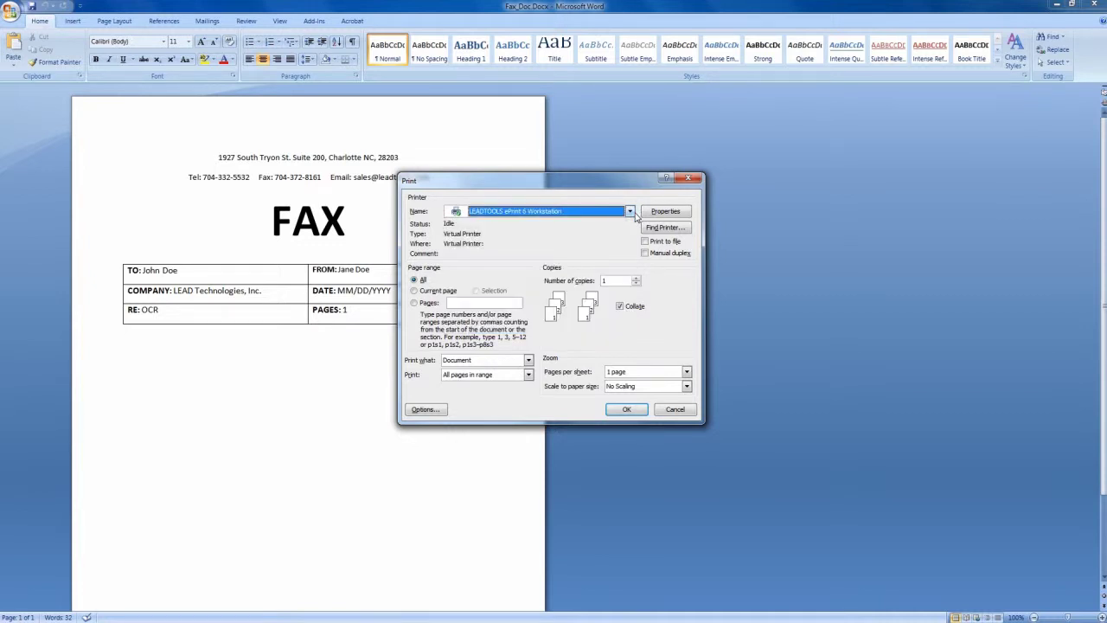
{"action": "left_click", "coordinate": [628, 410]}
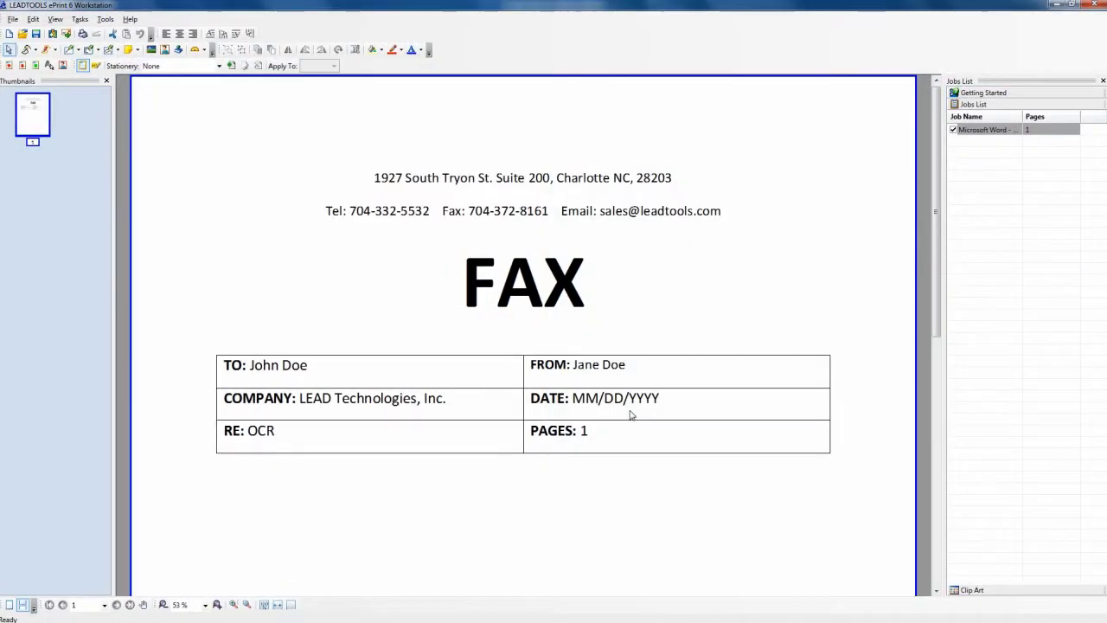
- Add ePrintOcr.Tif and Word-to-PDF-test.pdf as new jobs
{"action": "key", "text": "ctrl+o"}
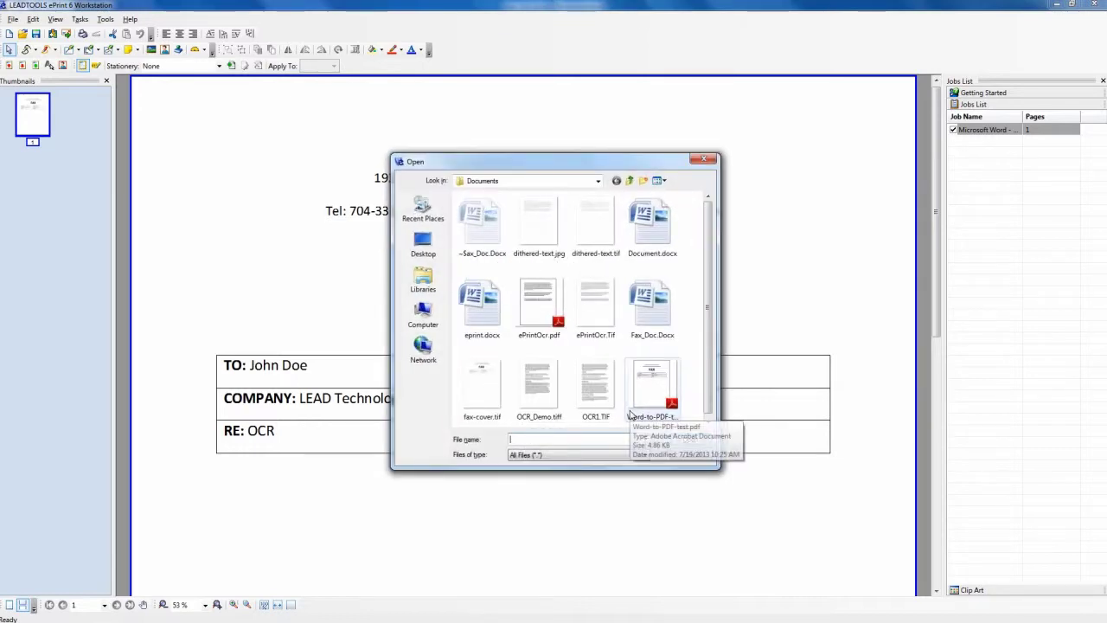
{"action": "double_click", "coordinate": [602, 326]}
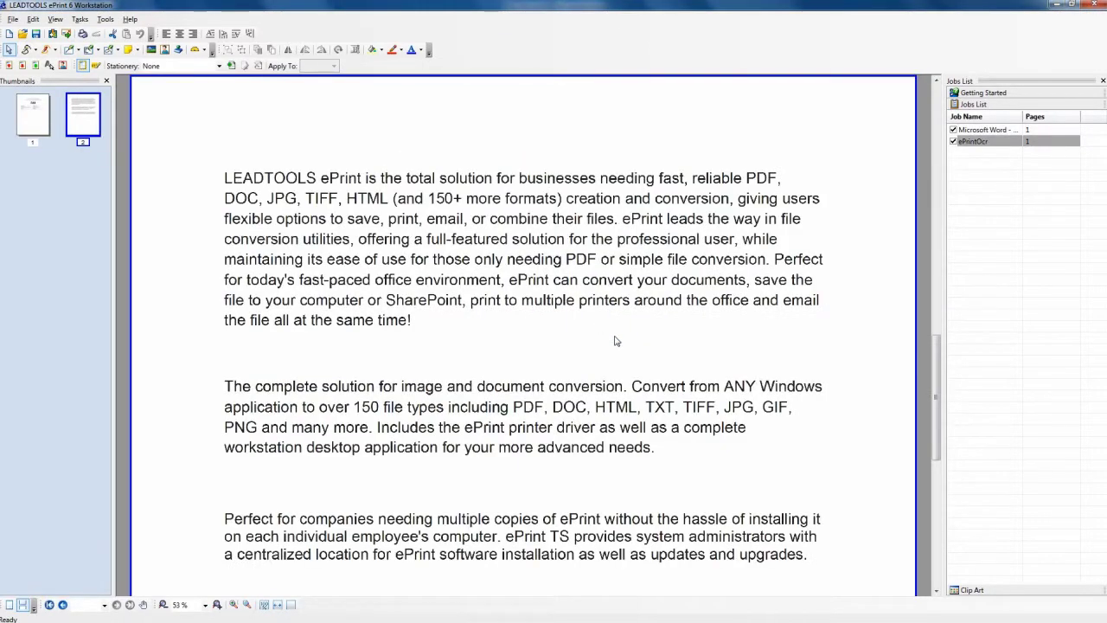
{"action": "key", "text": "ctrl+o"}
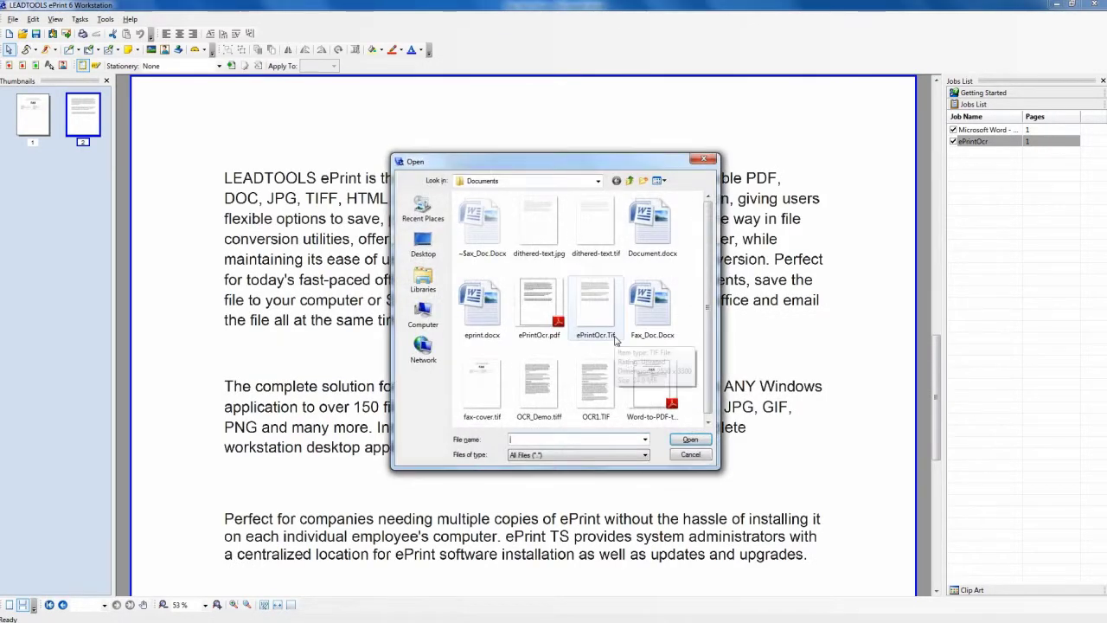
{"action": "double_click", "coordinate": [647, 381]}
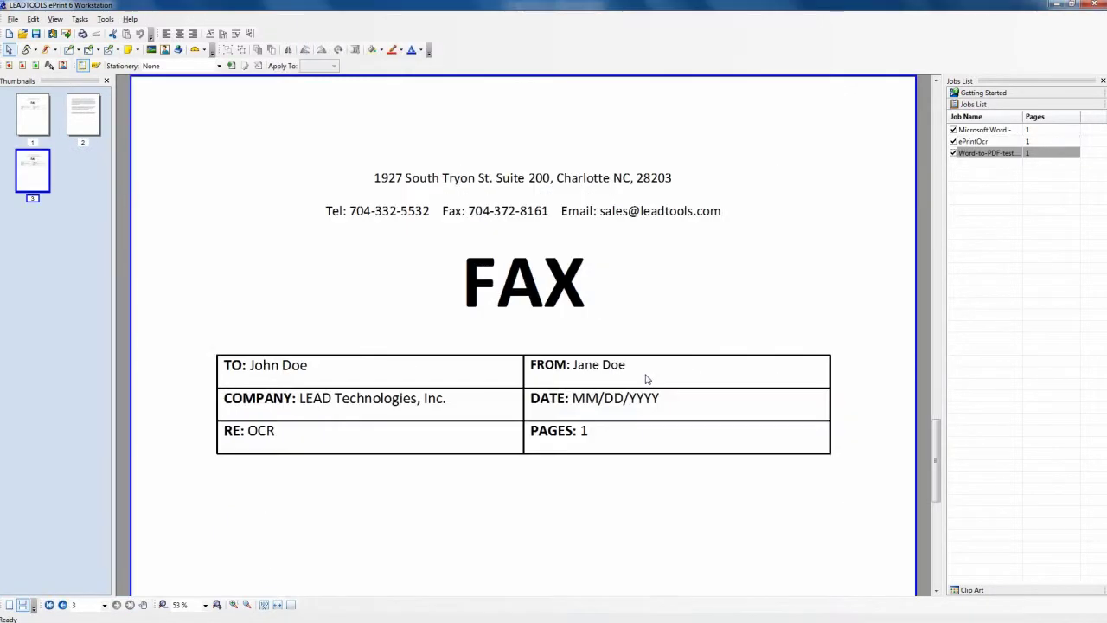
- Review each job's page and toggle the Microsoft Word job off and back on
{"action": "left_click", "coordinate": [982, 142]}
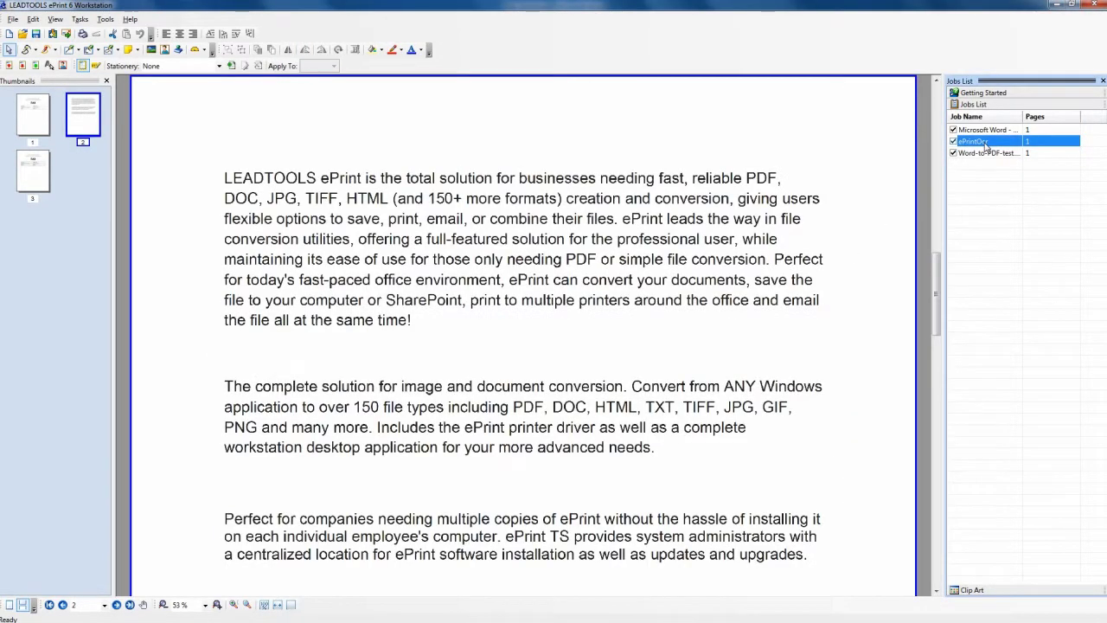
{"action": "left_click", "coordinate": [984, 130]}
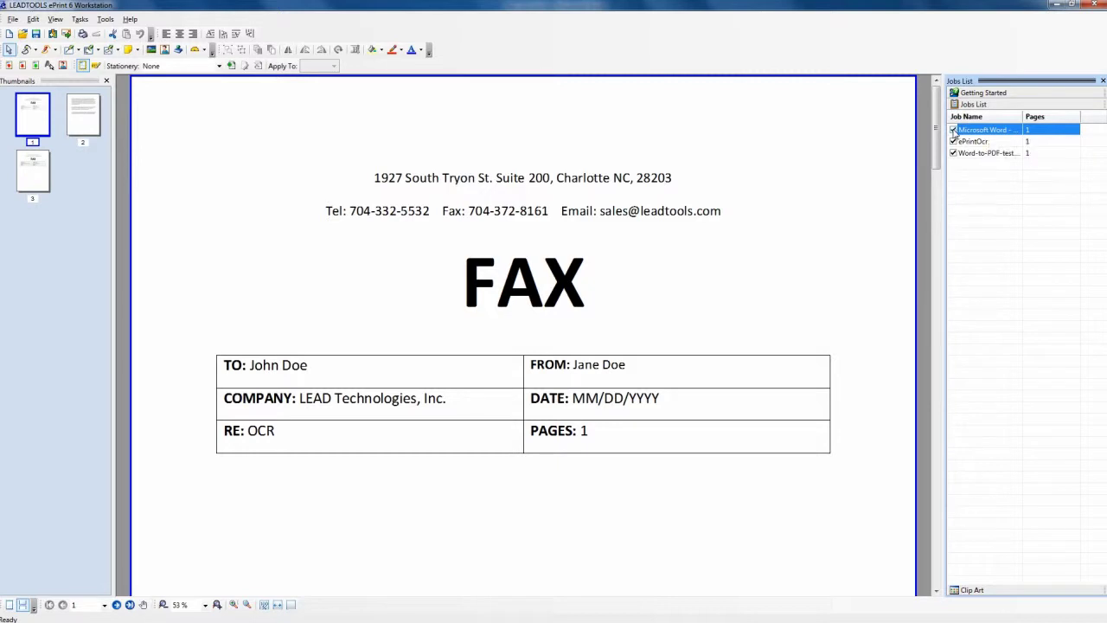
{"action": "left_click", "coordinate": [953, 129]}
{"action": "left_click", "coordinate": [953, 130]}
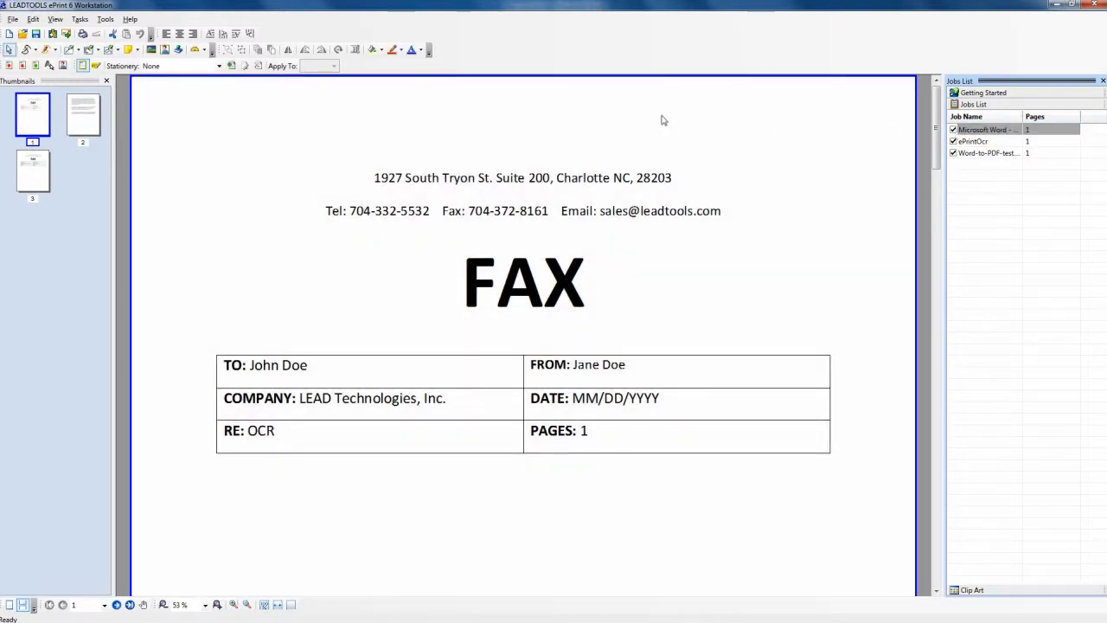
- Draw a straight line annotation under the Tel/Fax/Email details
{"action": "left_click", "coordinate": [104, 19]}
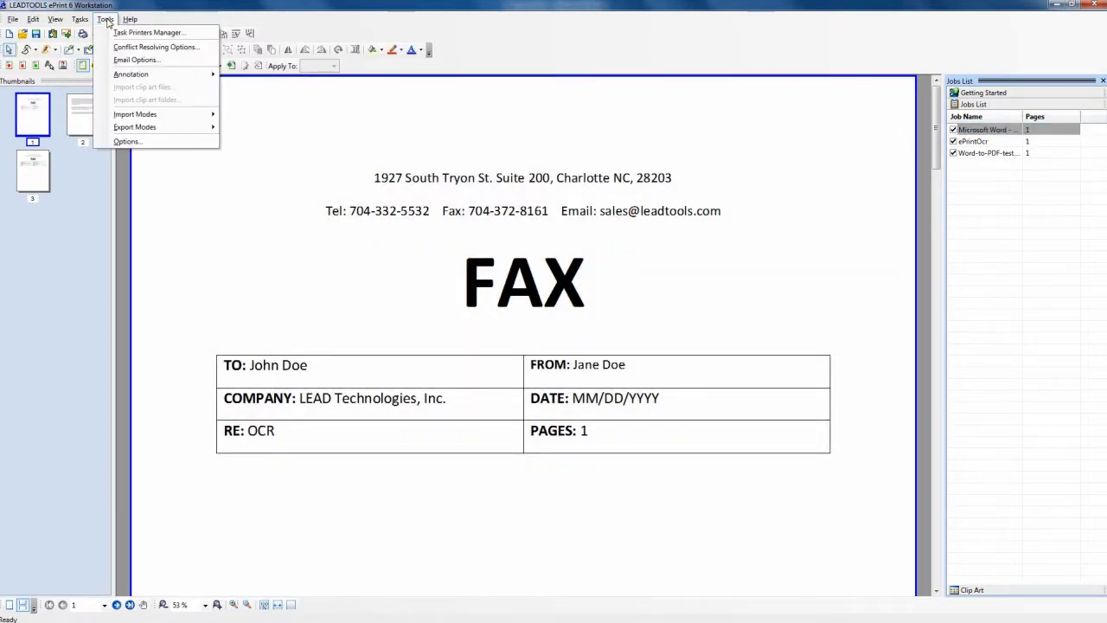
{"action": "mouse_move", "coordinate": [124, 76]}
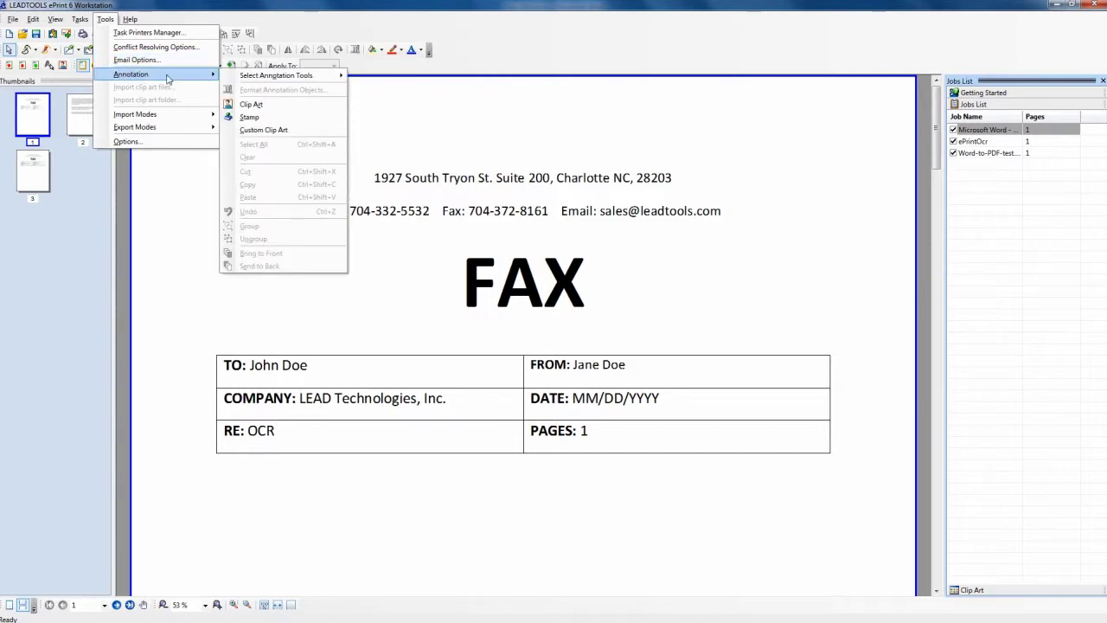
{"action": "mouse_move", "coordinate": [286, 78]}
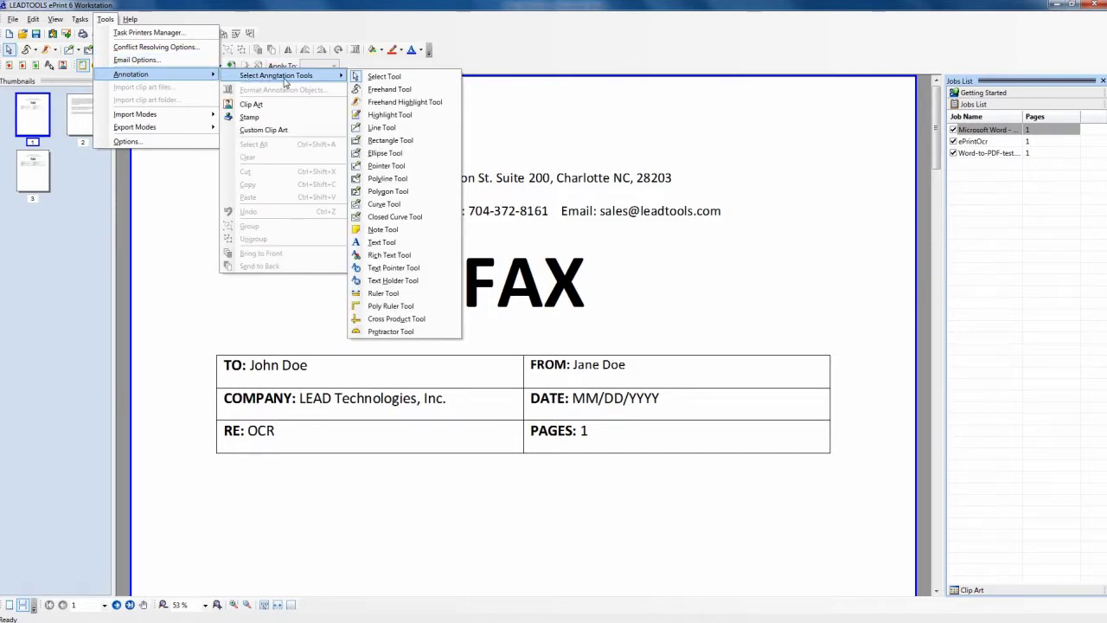
{"action": "left_click", "coordinate": [381, 128]}
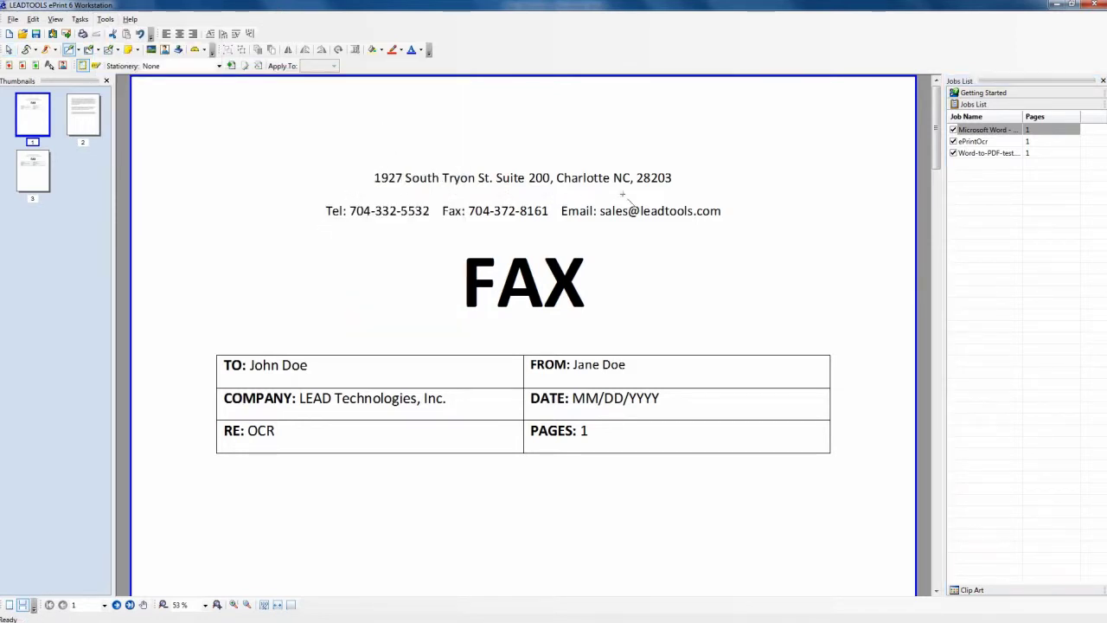
{"action": "left_click_drag", "start_coordinate": [324, 222], "coordinate": [747, 223]}
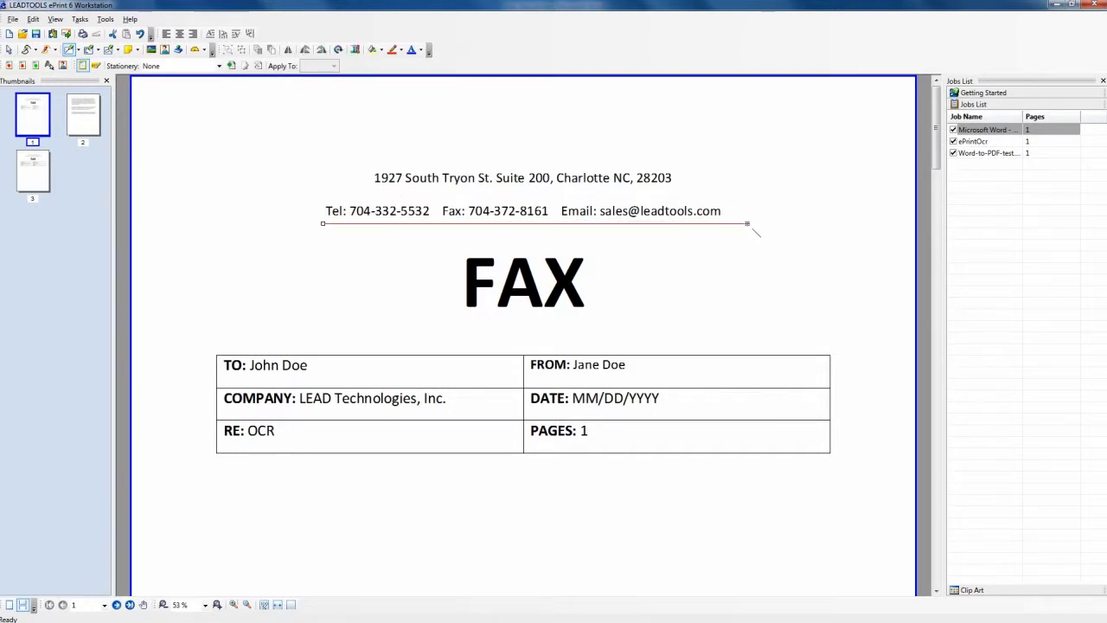
- Place a CHECKED stamp right of FAX and enlarge it to the table's edge
{"action": "left_click", "coordinate": [104, 19]}
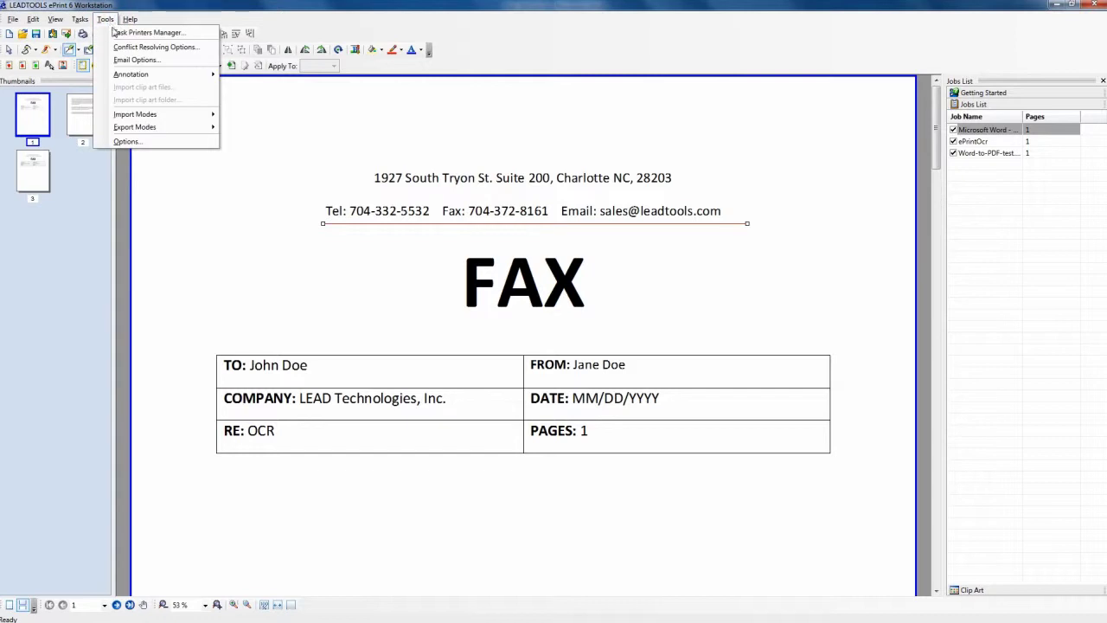
{"action": "mouse_move", "coordinate": [141, 75]}
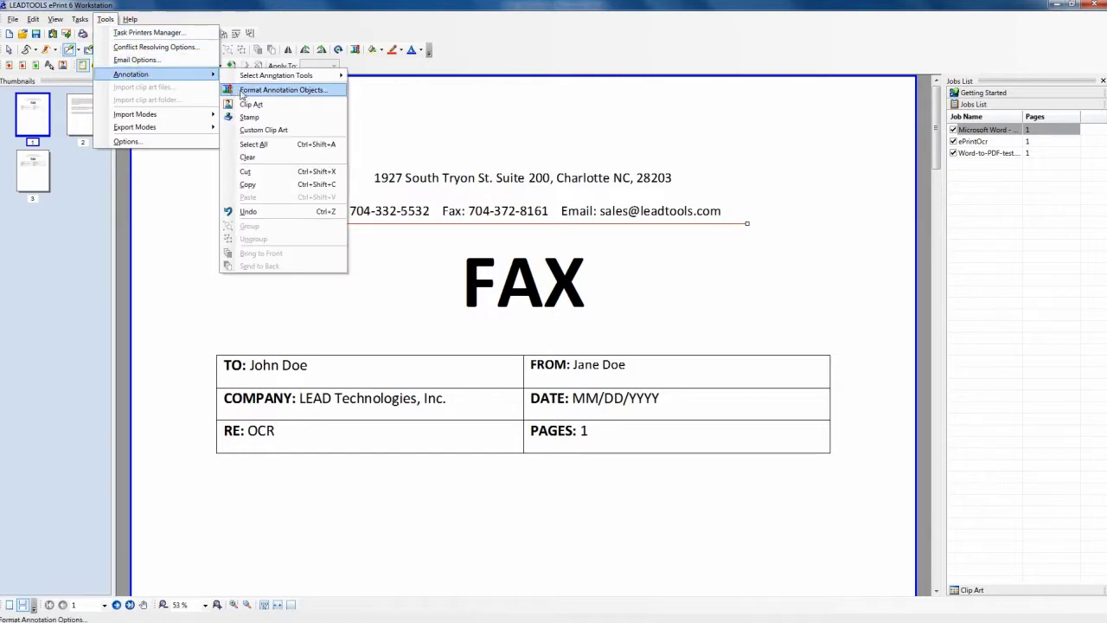
{"action": "left_click", "coordinate": [257, 118]}
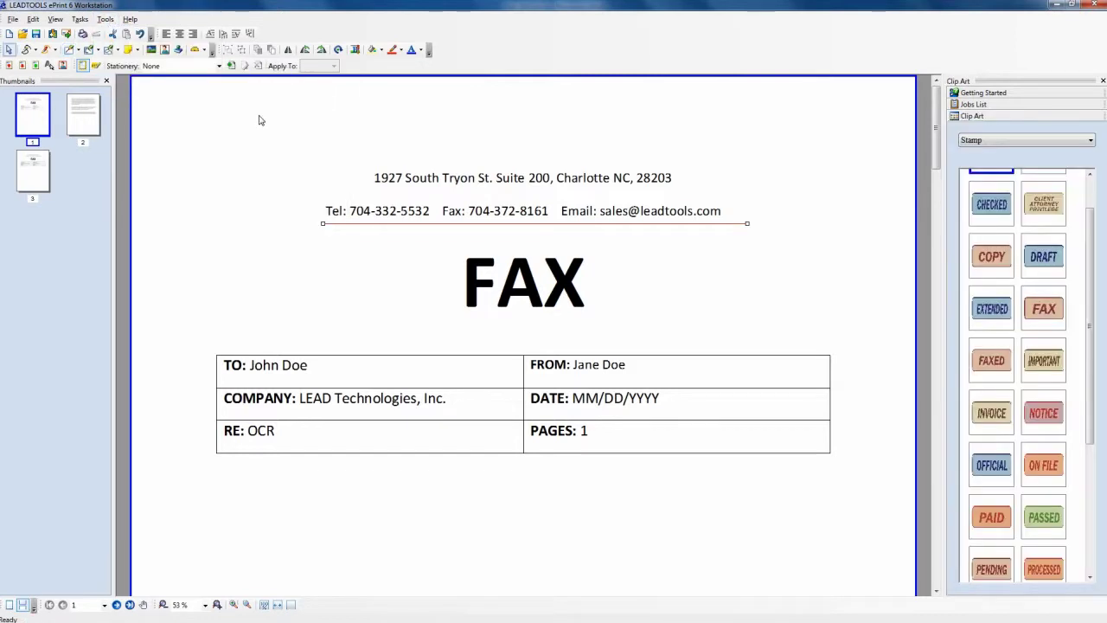
{"action": "left_click", "coordinate": [1001, 215]}
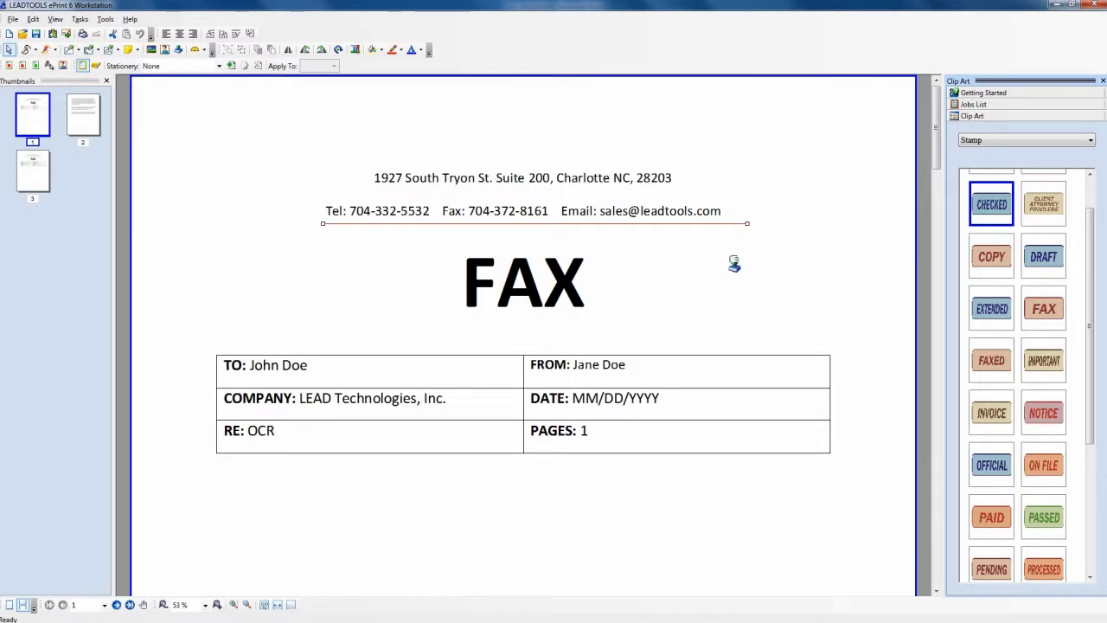
{"action": "left_click", "coordinate": [732, 282]}
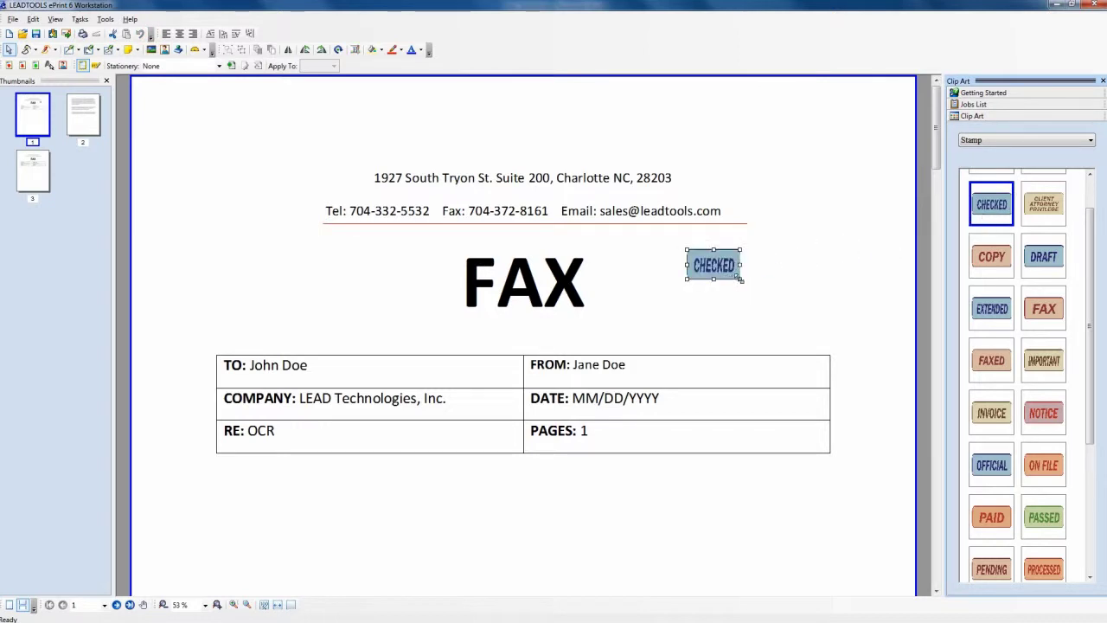
{"action": "left_click_drag", "start_coordinate": [741, 280], "coordinate": [787, 301]}
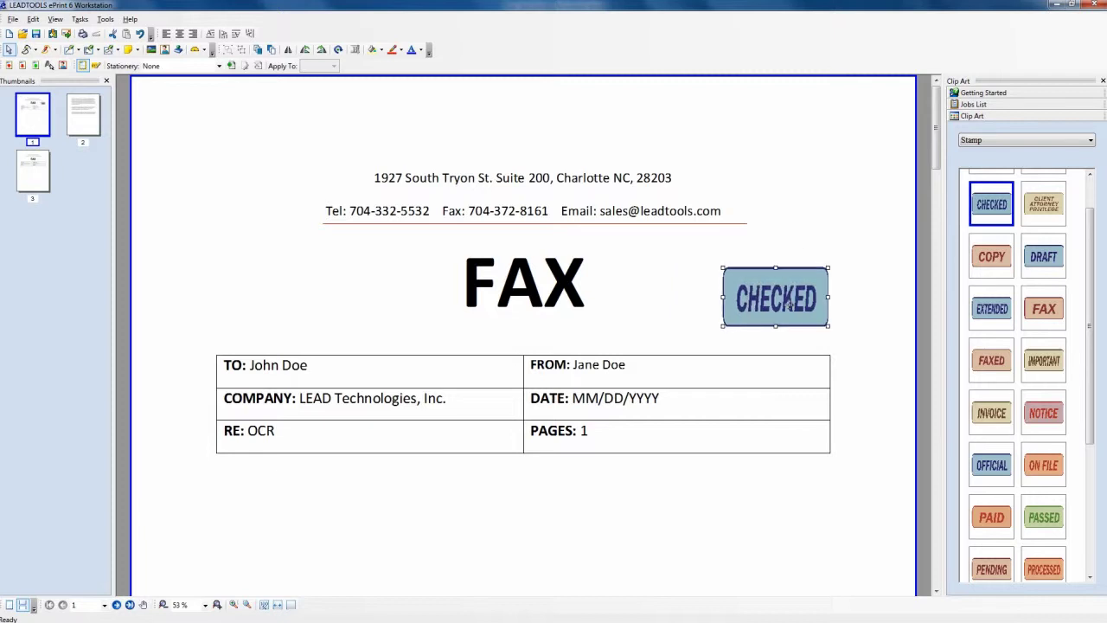
- Review the ePrintOcr, Word-to-PDF-test and stamped FAX jobs in the jobs list
{"action": "left_click", "coordinate": [985, 104]}
{"action": "left_click", "coordinate": [980, 142]}
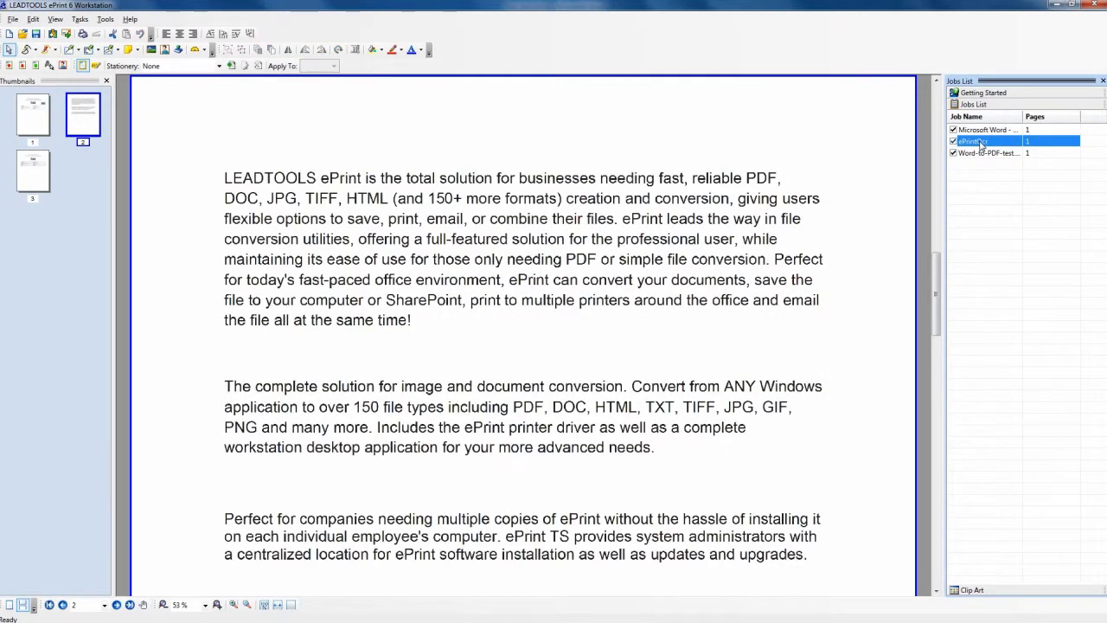
{"action": "left_click", "coordinate": [978, 153]}
{"action": "left_click", "coordinate": [981, 130]}
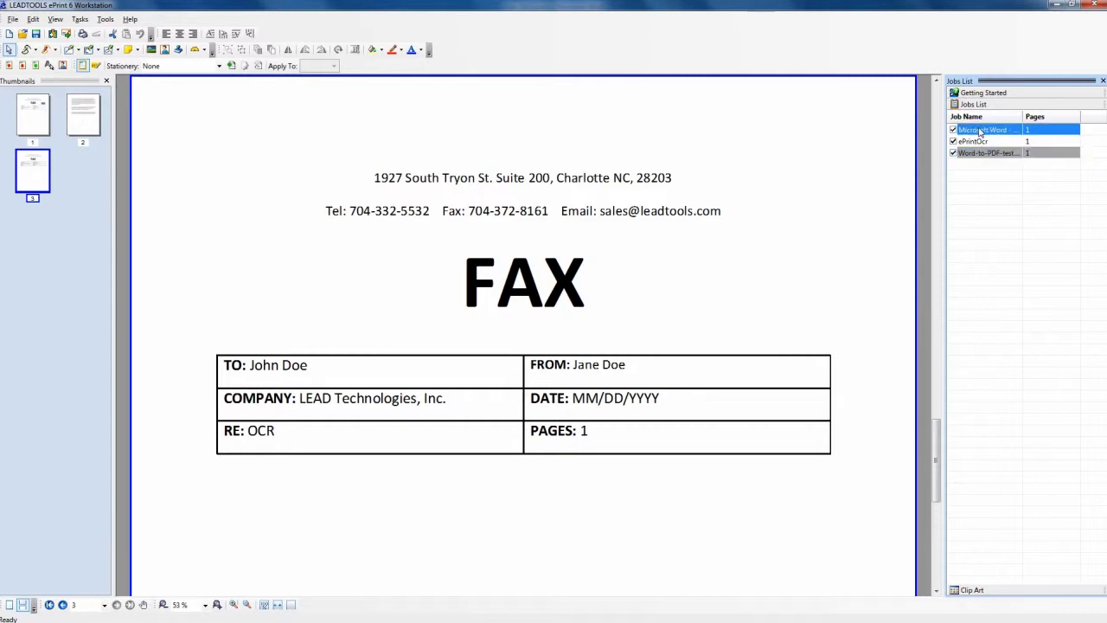
- Save all jobs as a PDF named Combined in Documents
{"action": "left_click", "coordinate": [12, 19]}
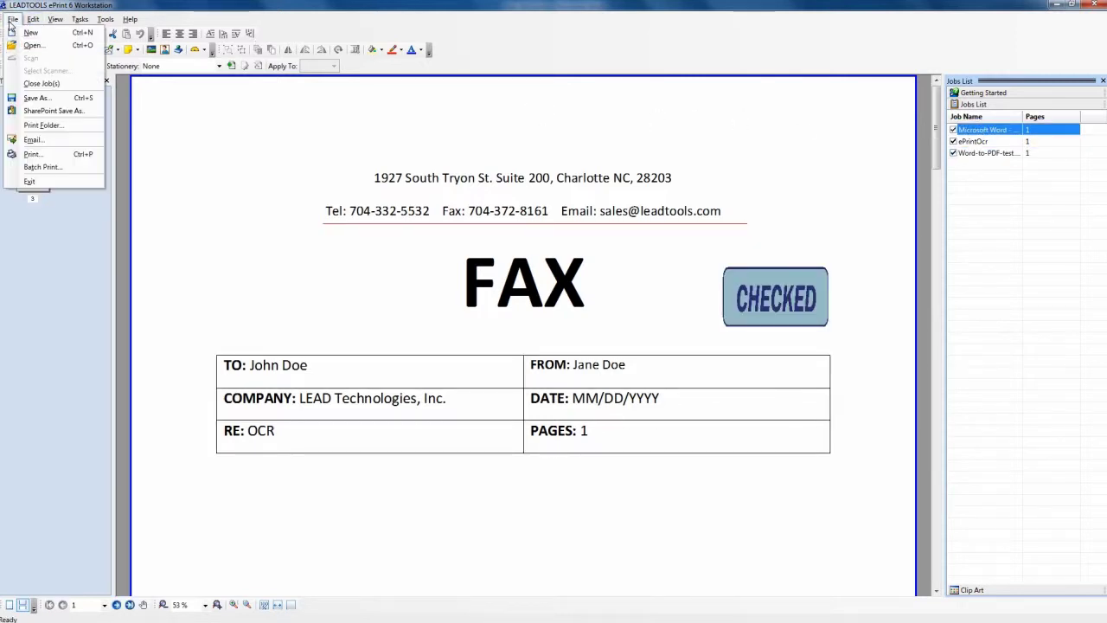
{"action": "left_click", "coordinate": [39, 98]}
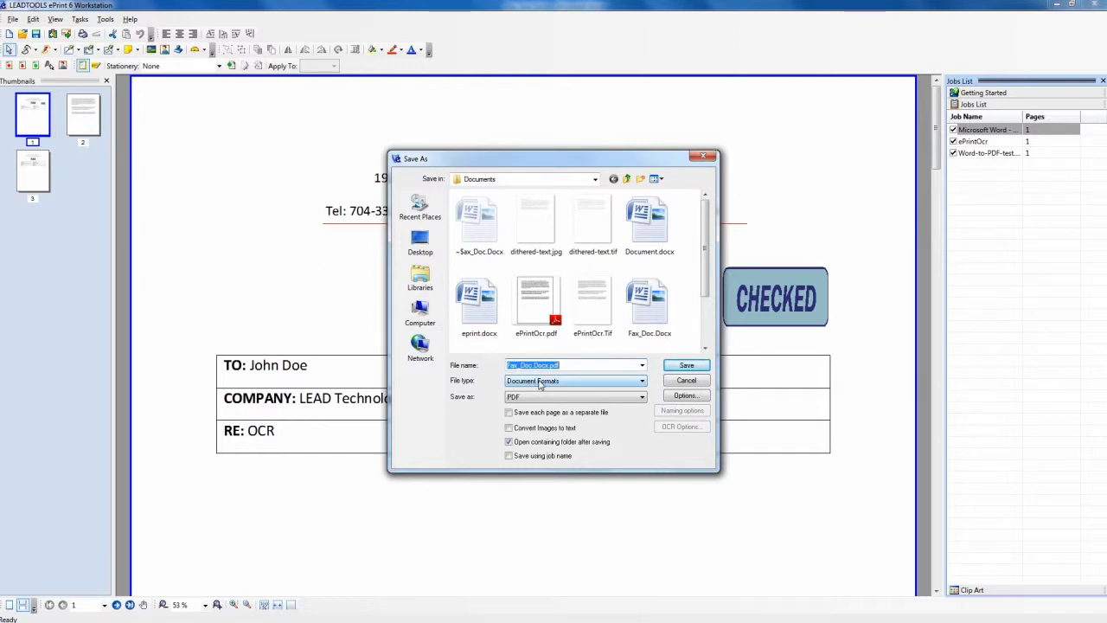
{"action": "left_click", "coordinate": [536, 381]}
{"action": "left_click", "coordinate": [541, 388]}
{"action": "left_click", "coordinate": [545, 397]}
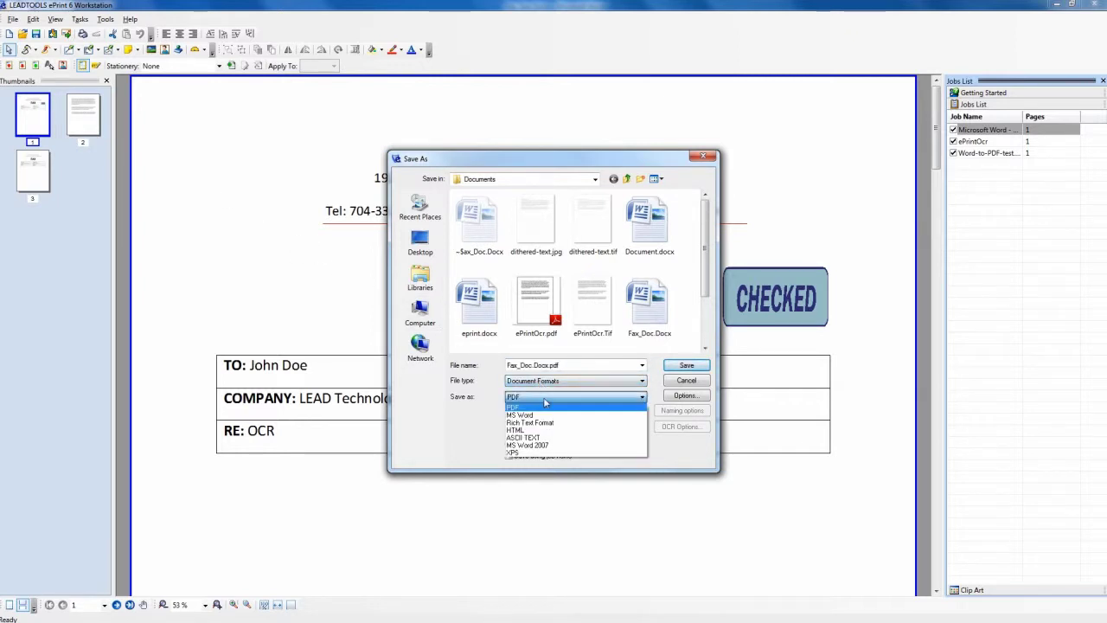
{"action": "left_click", "coordinate": [545, 403]}
{"action": "left_click", "coordinate": [579, 364]}
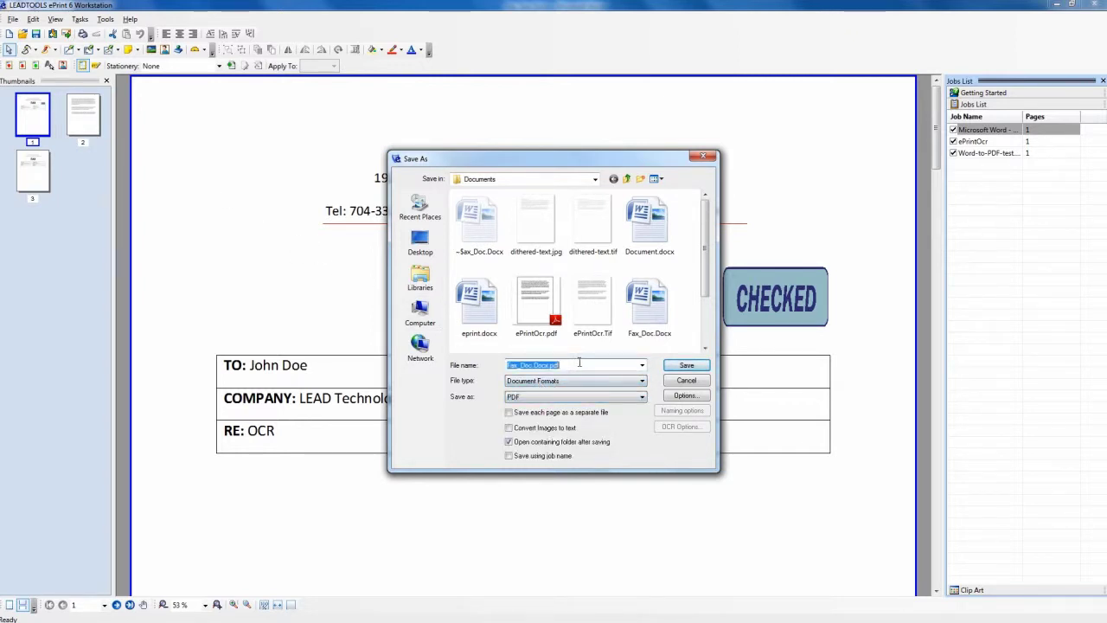
{"action": "type", "text": "Combined"}
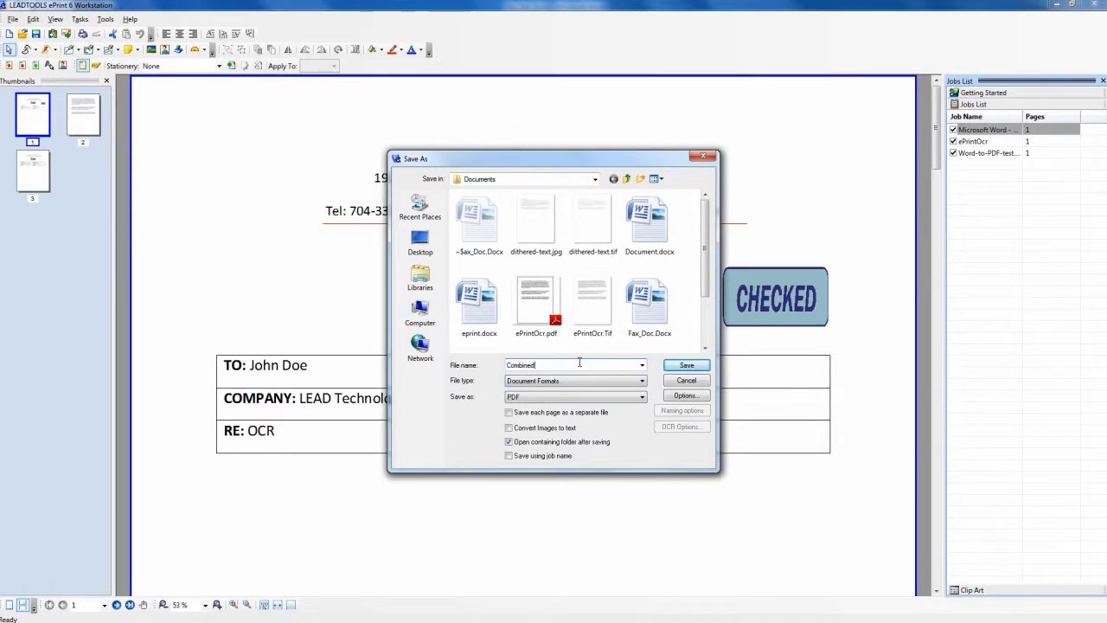
{"action": "left_click", "coordinate": [668, 366]}
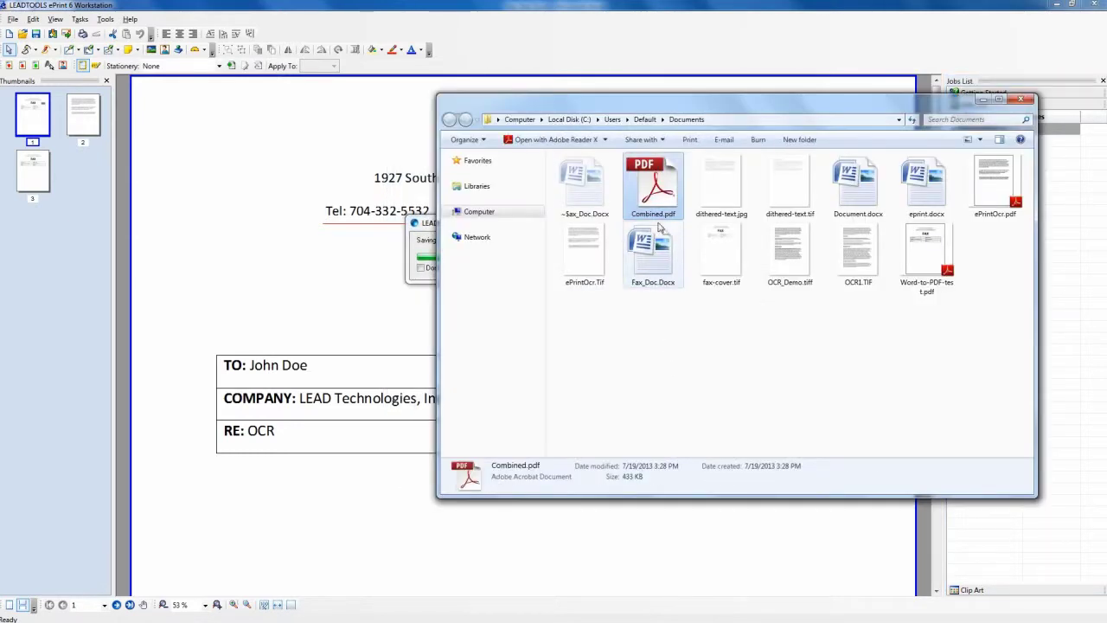
- Open Combined.pdf maximized in Reader and advance to its second page
{"action": "double_click", "coordinate": [661, 197]}
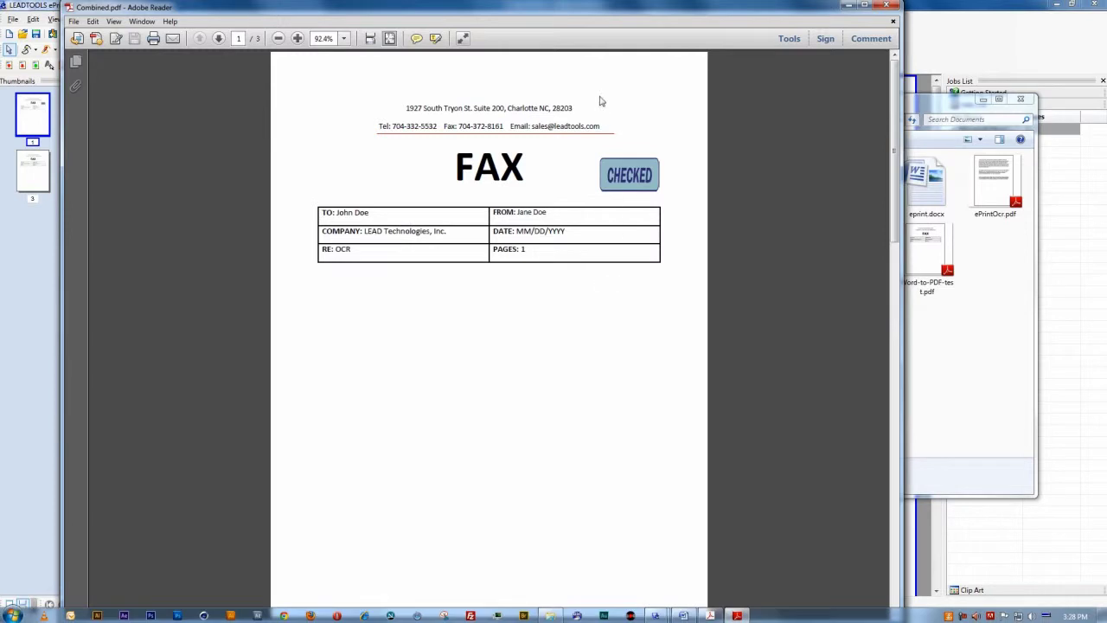
{"action": "double_click", "coordinate": [600, 9]}
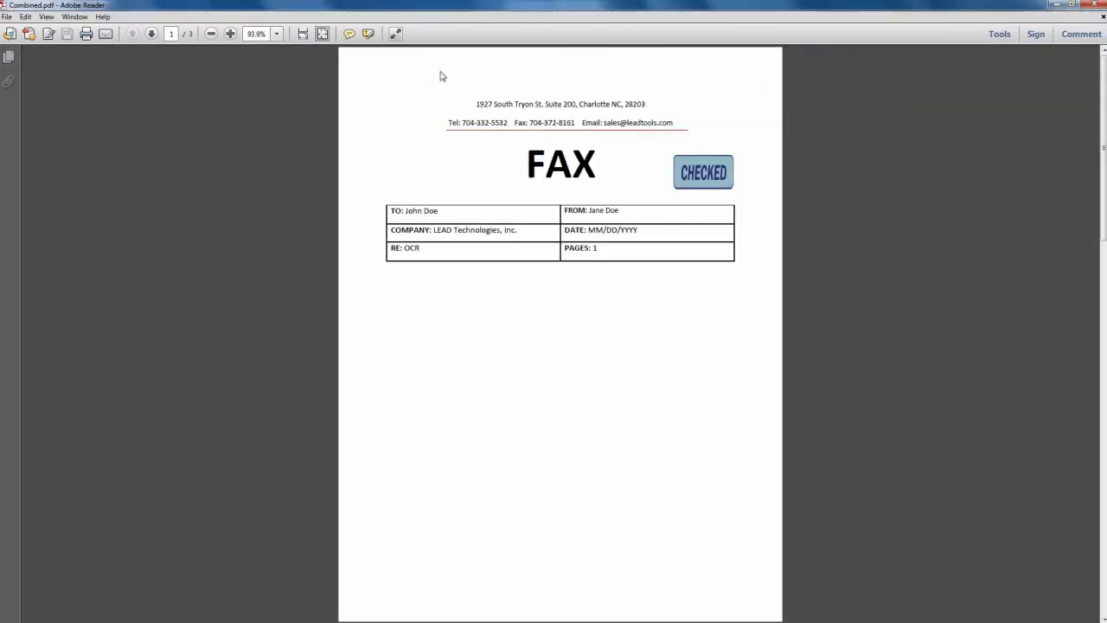
{"action": "left_click", "coordinate": [151, 34]}
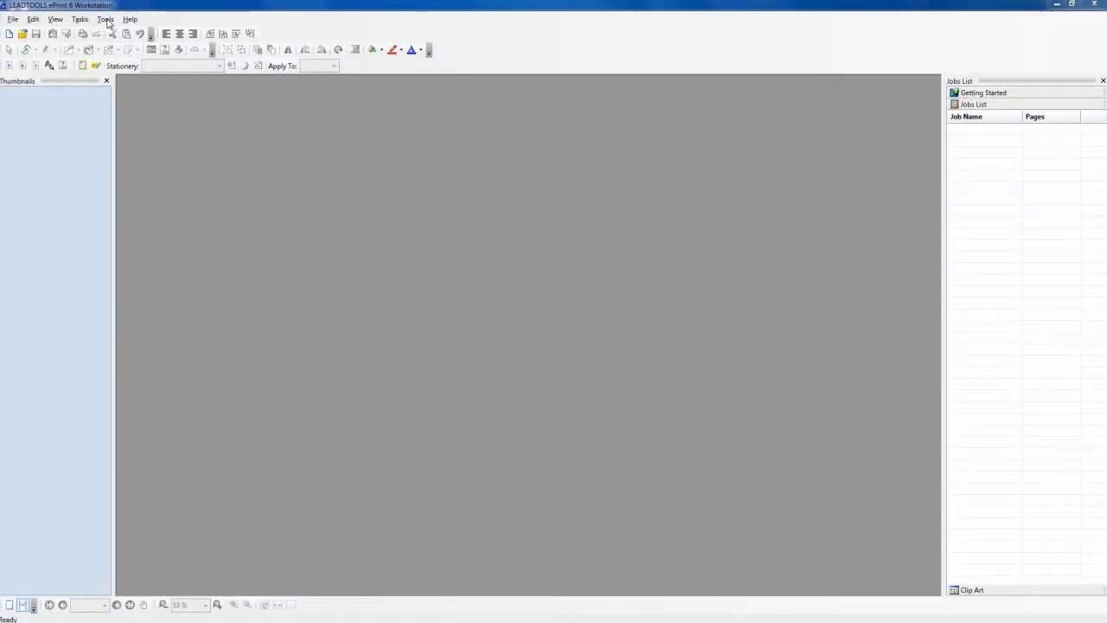
{"action": "left_click", "coordinate": [105, 19]}
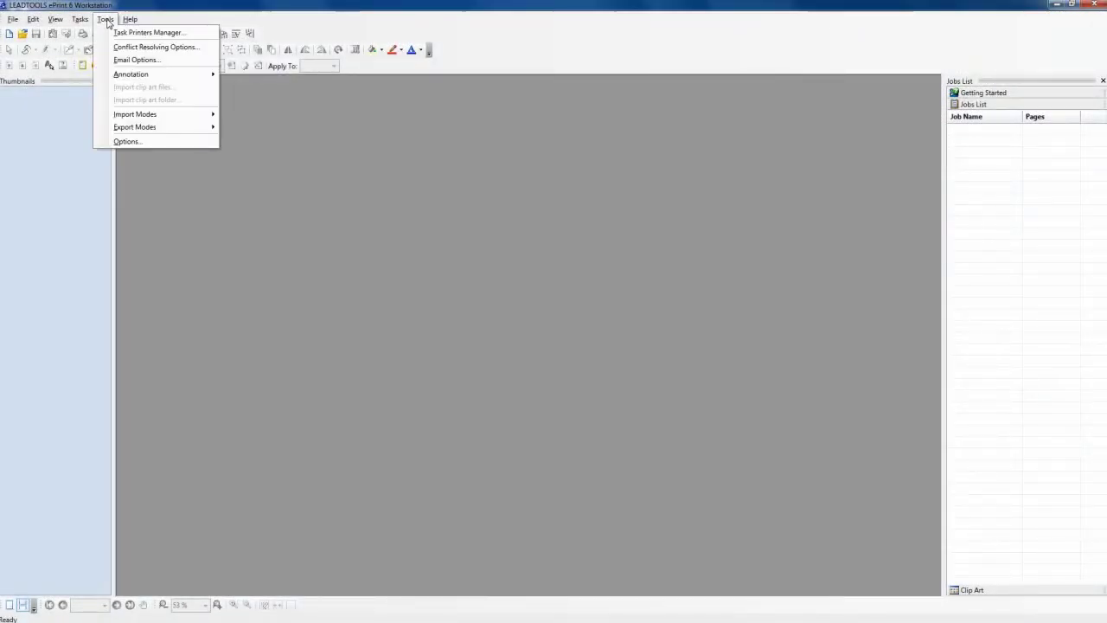
{"action": "left_click", "coordinate": [119, 30]}
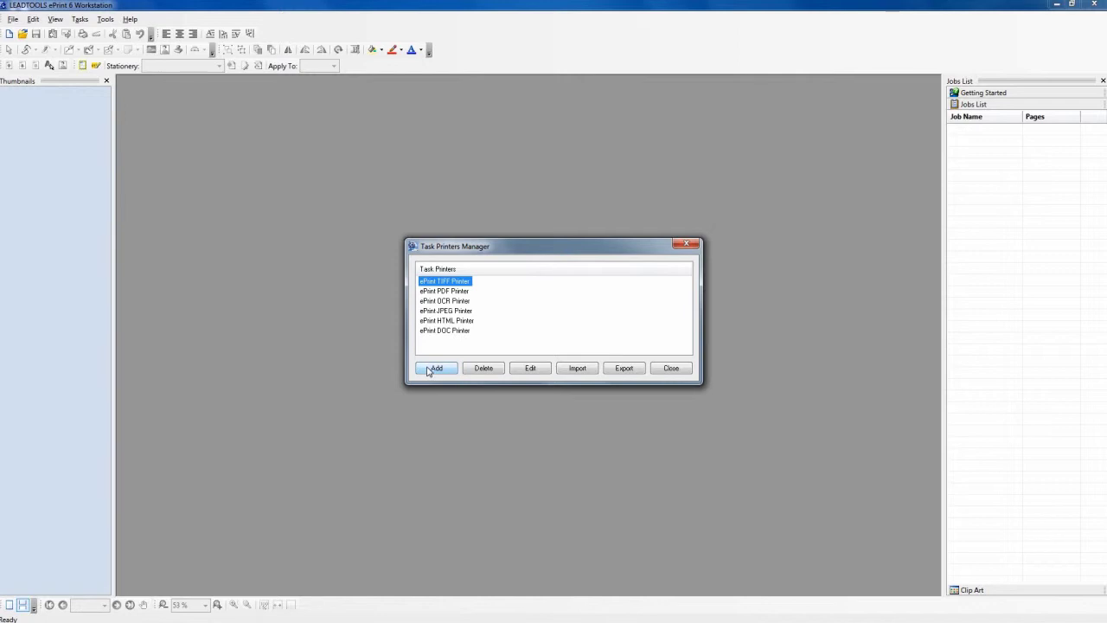
{"action": "left_click", "coordinate": [446, 293]}
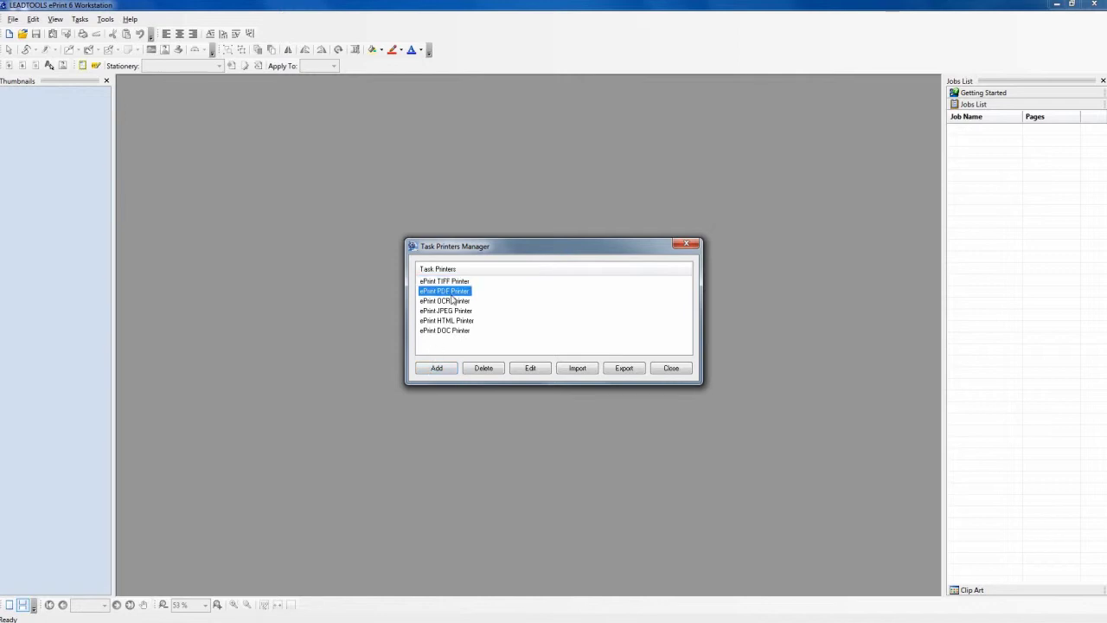
{"action": "left_click", "coordinate": [530, 368]}
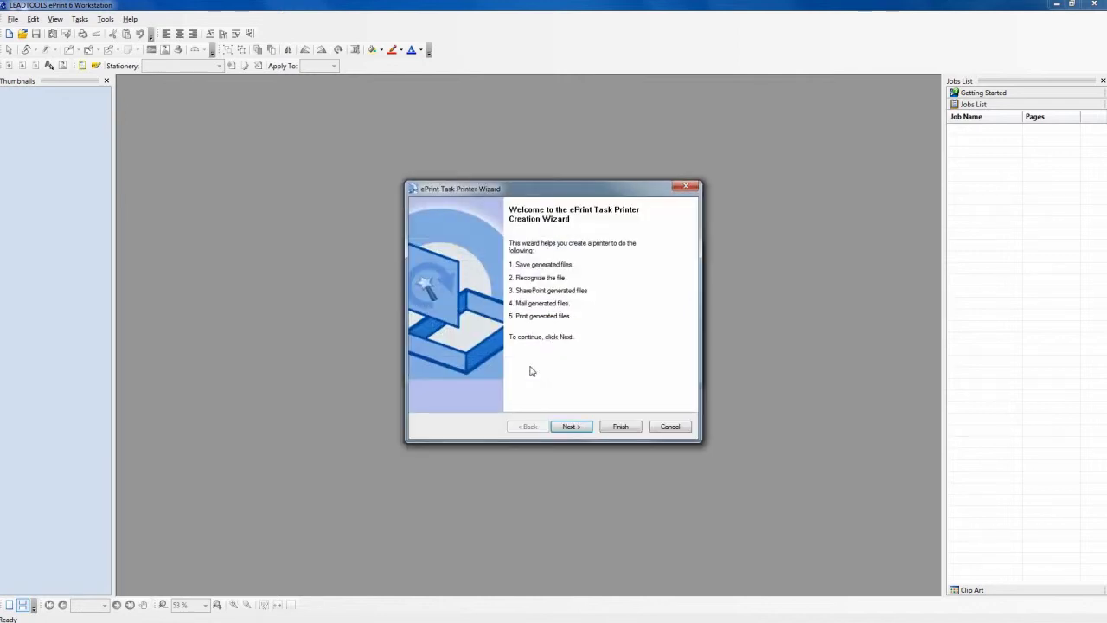
{"action": "left_click", "coordinate": [570, 427]}
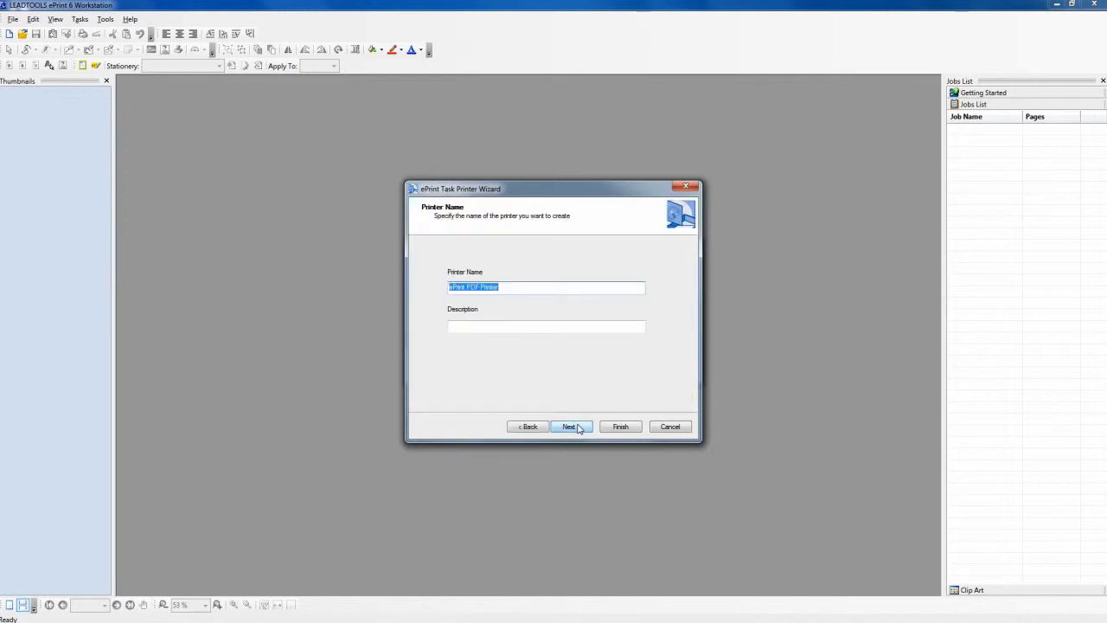
{"action": "left_click", "coordinate": [578, 427]}
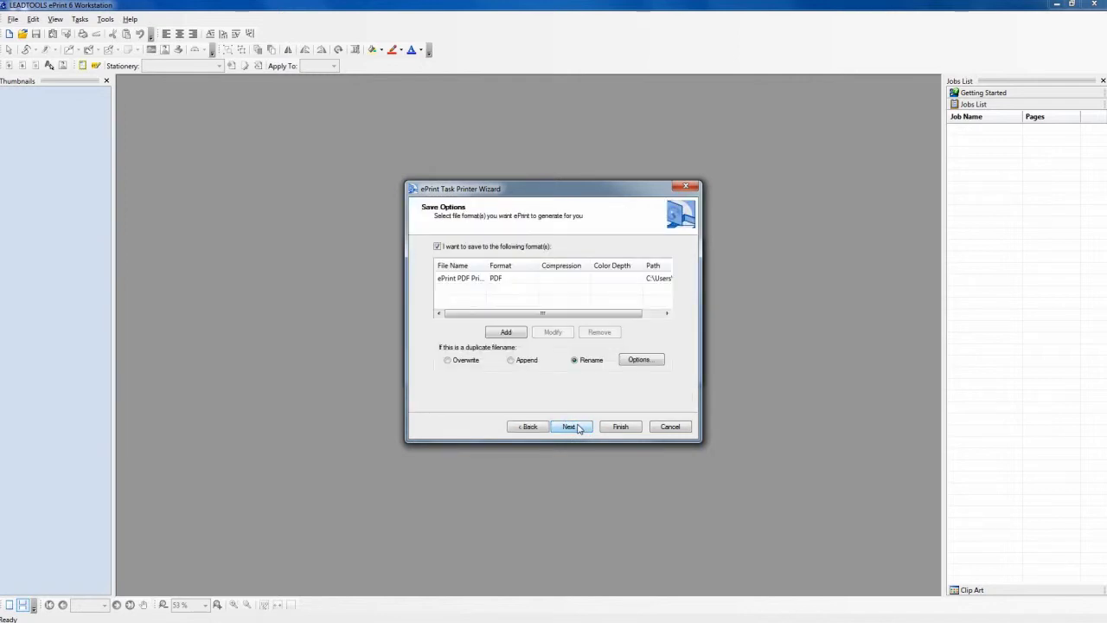
{"action": "left_click", "coordinate": [502, 278]}
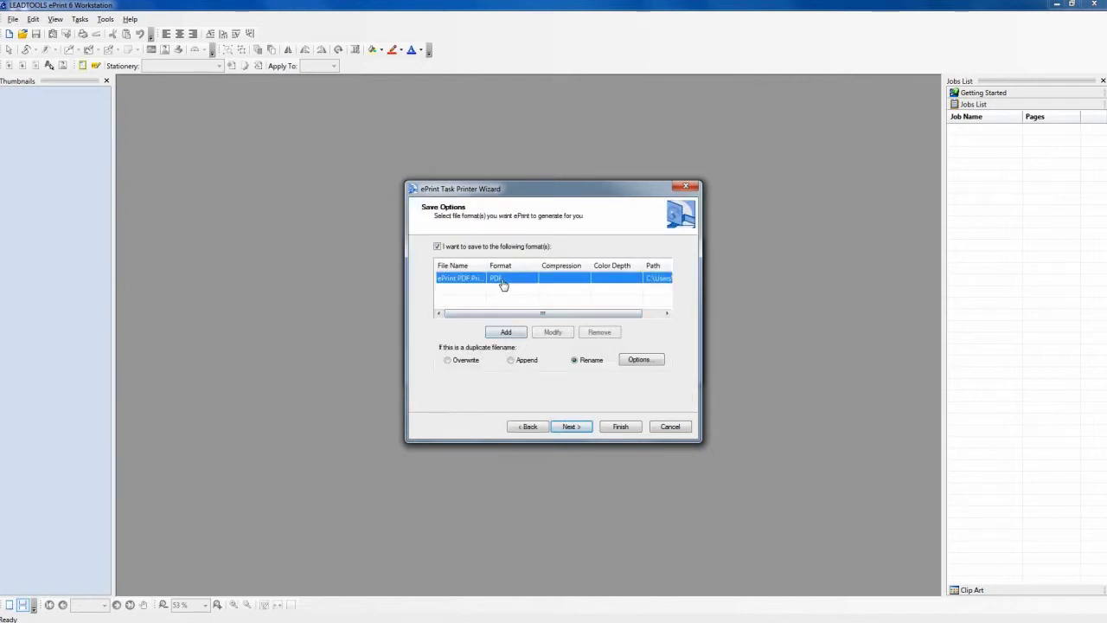
{"action": "left_click", "coordinate": [551, 332]}
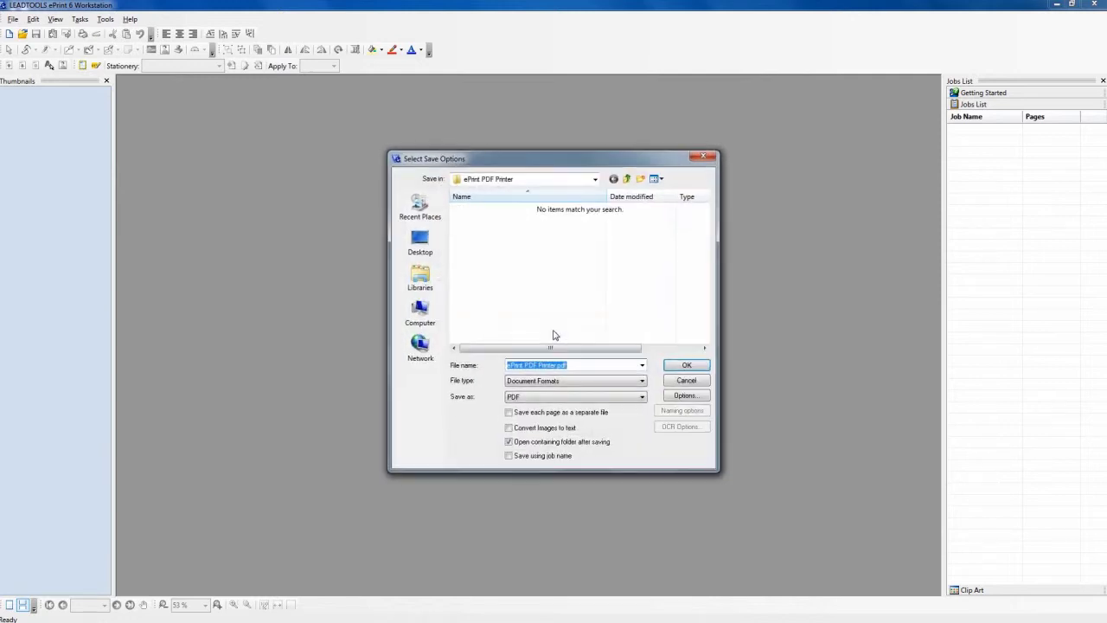
{"action": "left_click", "coordinate": [563, 381]}
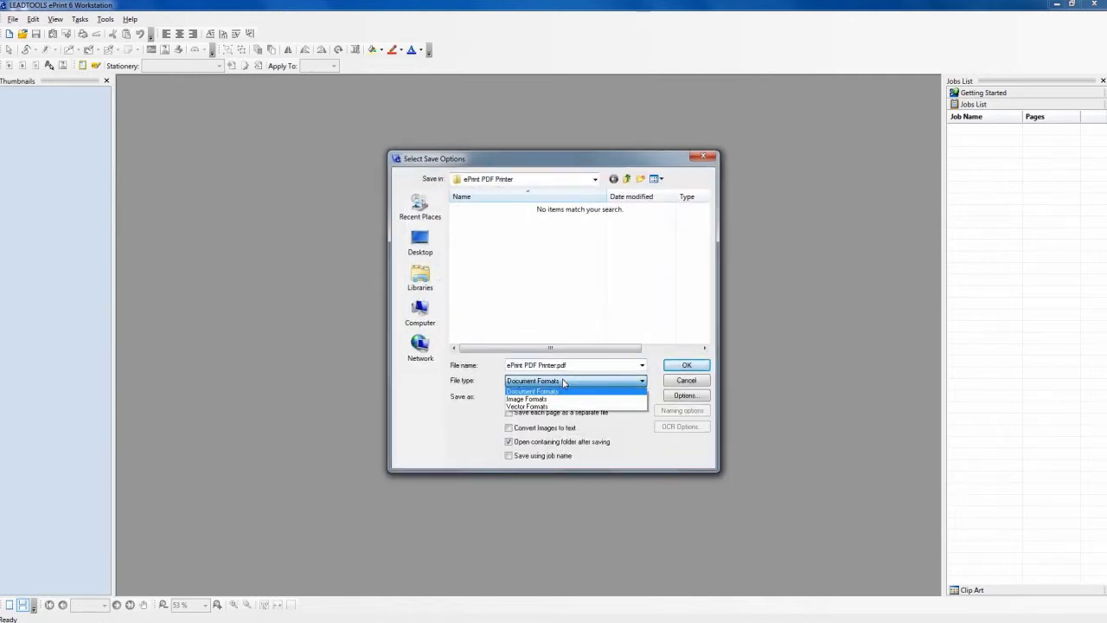
{"action": "left_click", "coordinate": [563, 382]}
{"action": "left_click", "coordinate": [550, 397]}
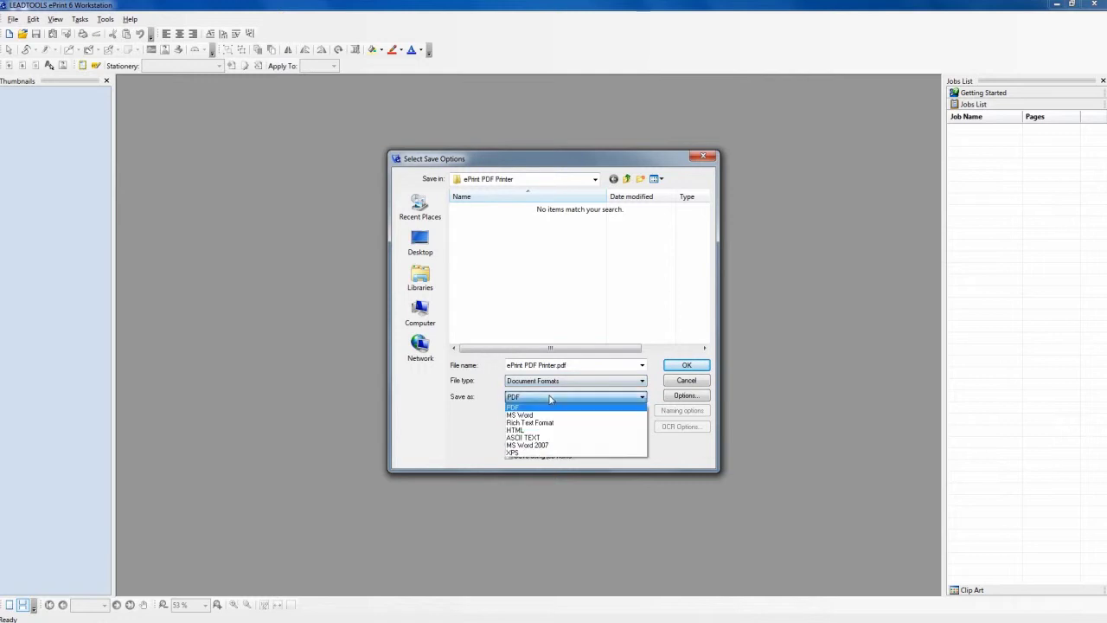
{"action": "left_click", "coordinate": [549, 397]}
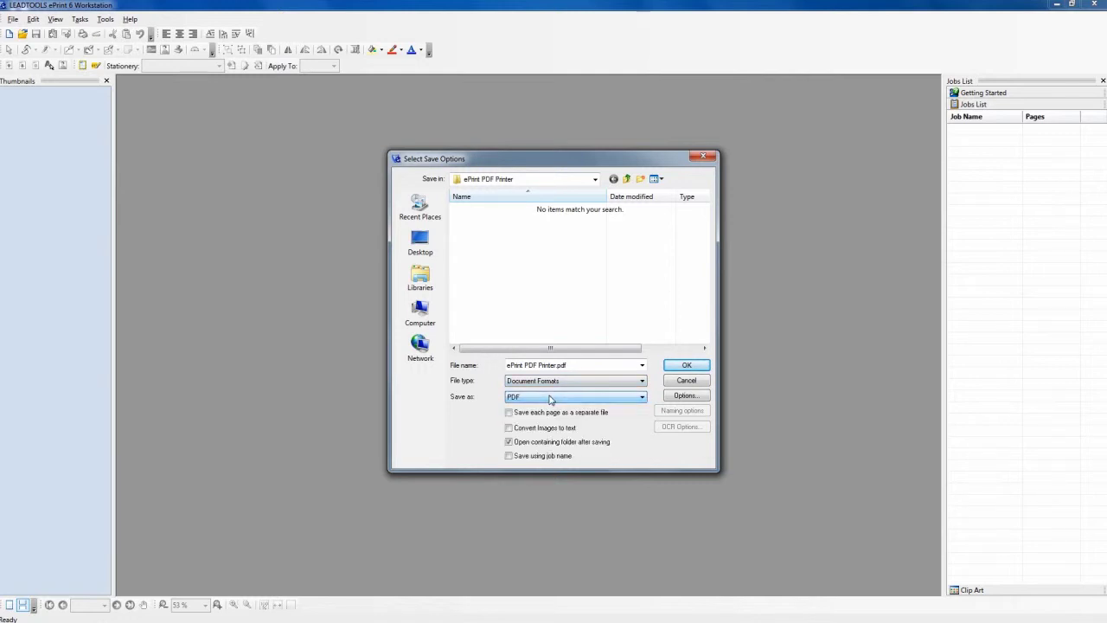
{"action": "left_click", "coordinate": [691, 397]}
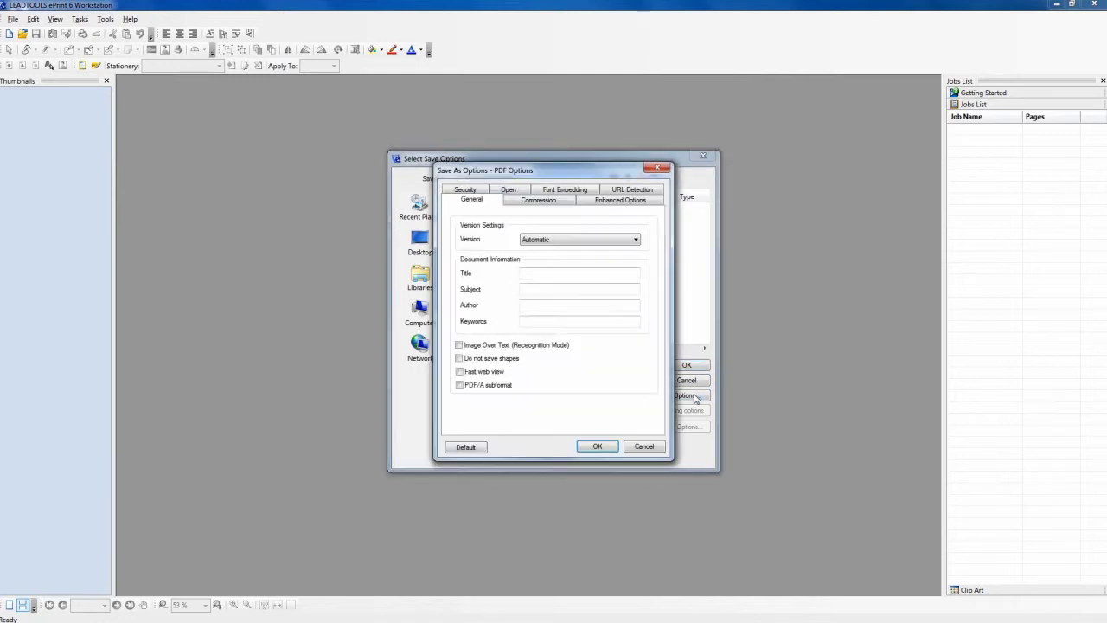
{"action": "left_click", "coordinate": [649, 446]}
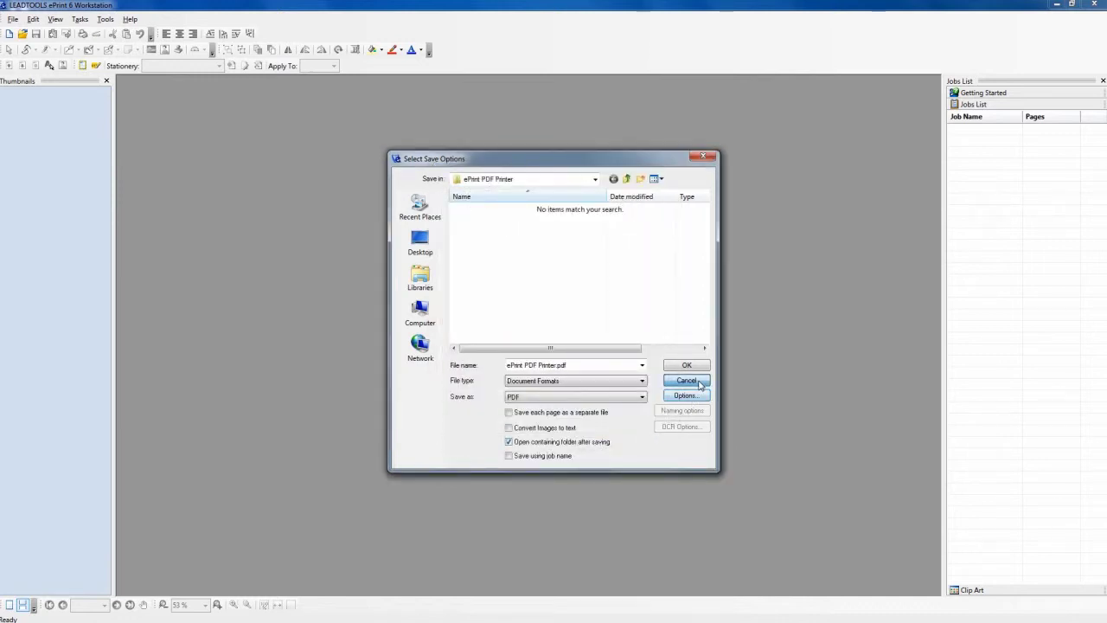
{"action": "left_click", "coordinate": [685, 381]}
{"action": "left_click", "coordinate": [670, 426]}
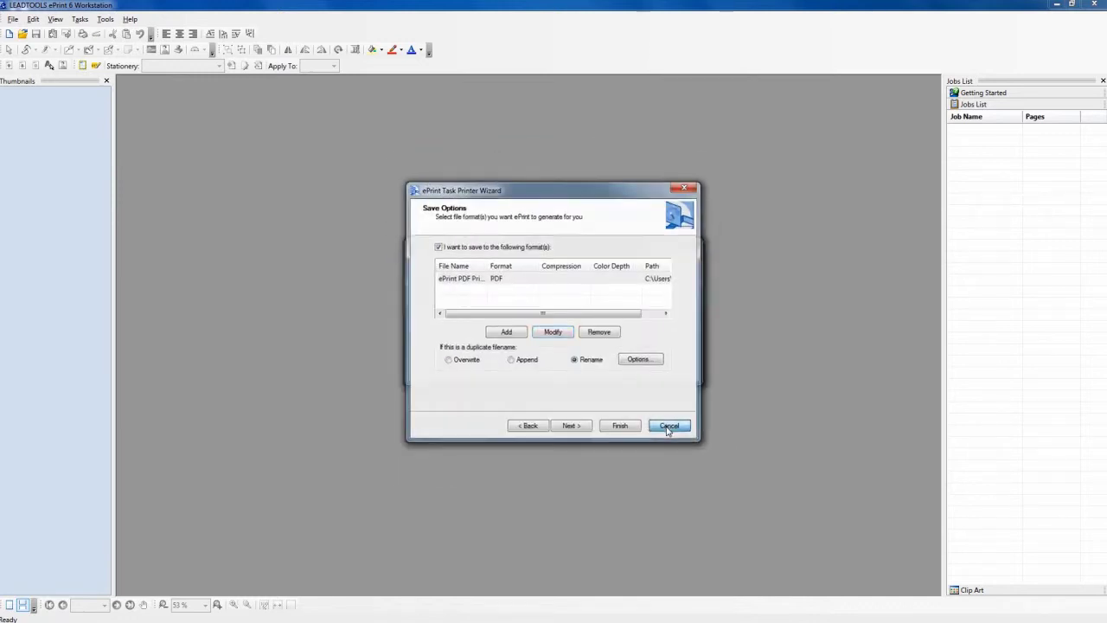
{"action": "left_click", "coordinate": [672, 370]}
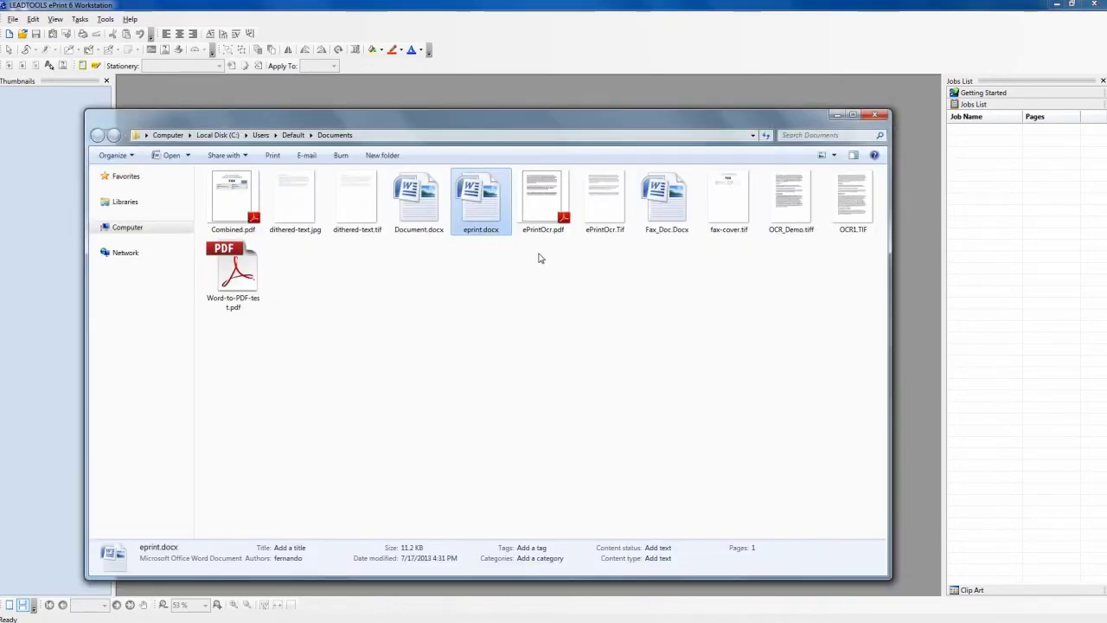
- Open eprint.docx, print it to the ePrint PDF Printer, and open eprint.docx.pdf
{"action": "double_click", "coordinate": [481, 199]}
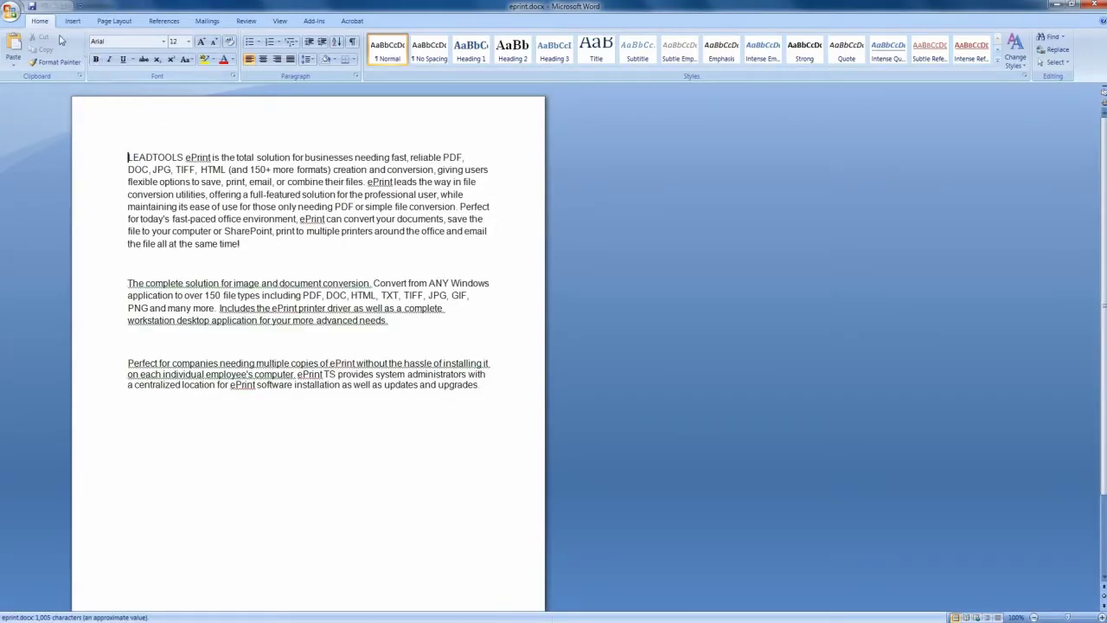
{"action": "left_click", "coordinate": [13, 13]}
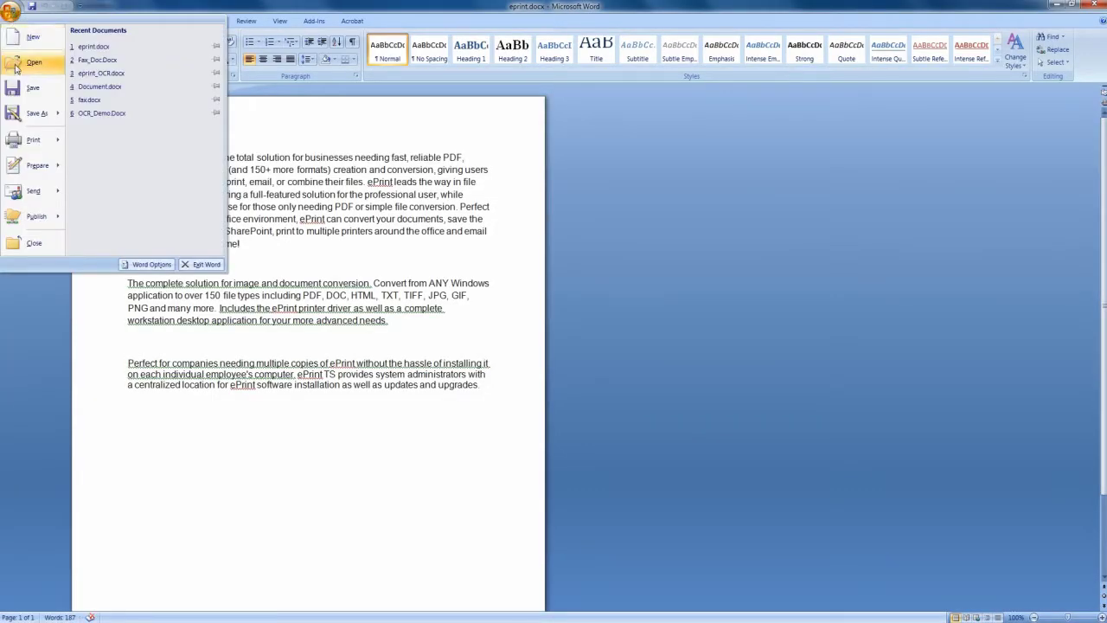
{"action": "left_click", "coordinate": [26, 138]}
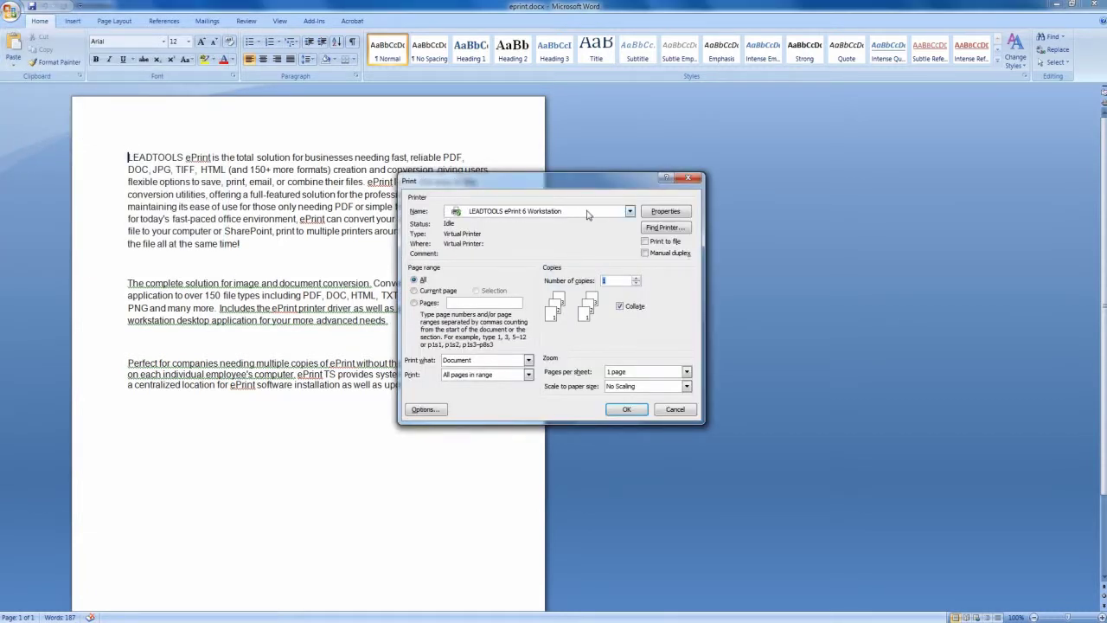
{"action": "left_click", "coordinate": [629, 212]}
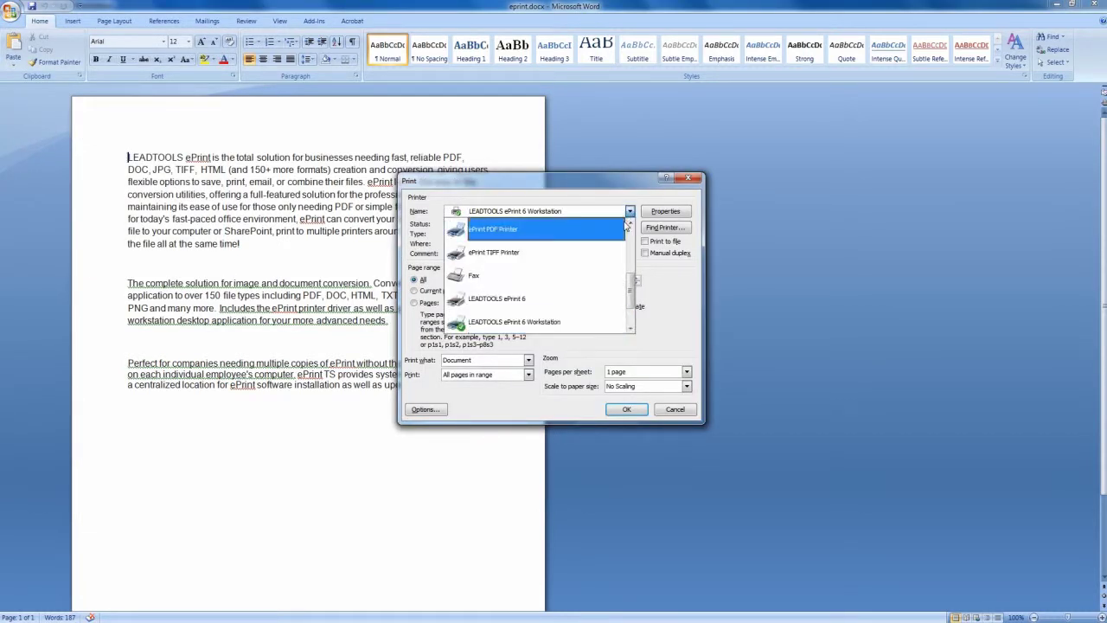
{"action": "left_click", "coordinate": [605, 235]}
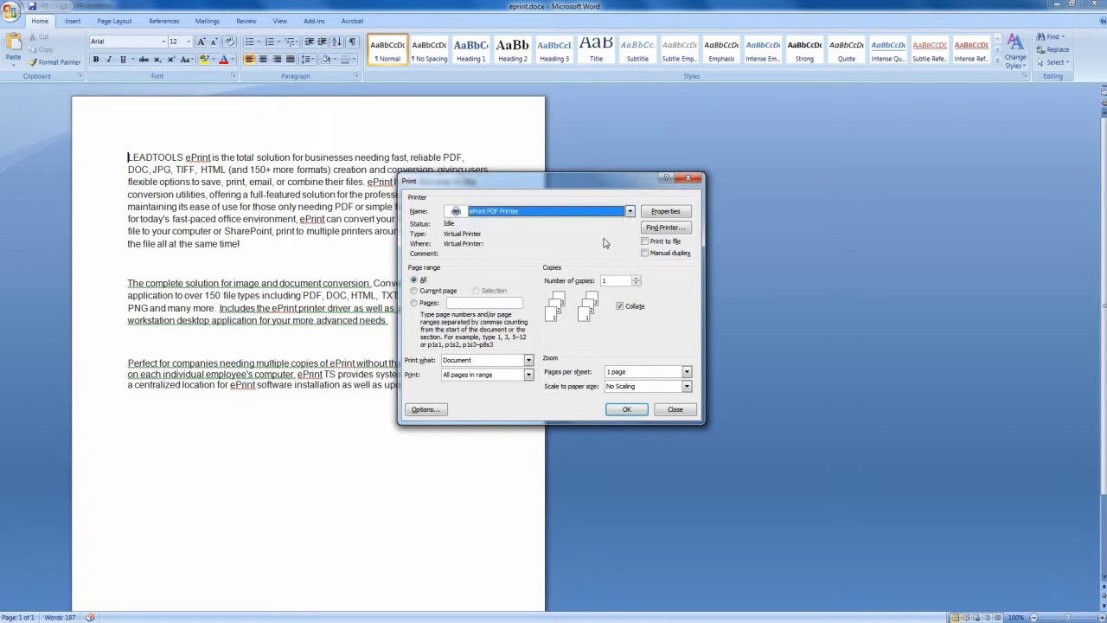
{"action": "left_click", "coordinate": [627, 410]}
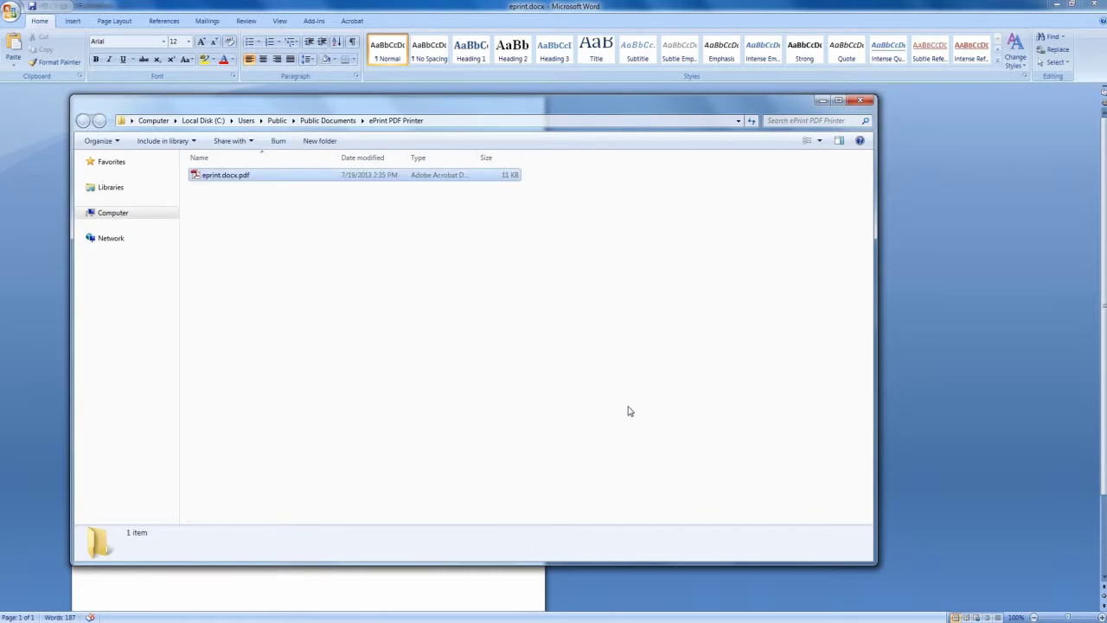
{"action": "double_click", "coordinate": [231, 176]}
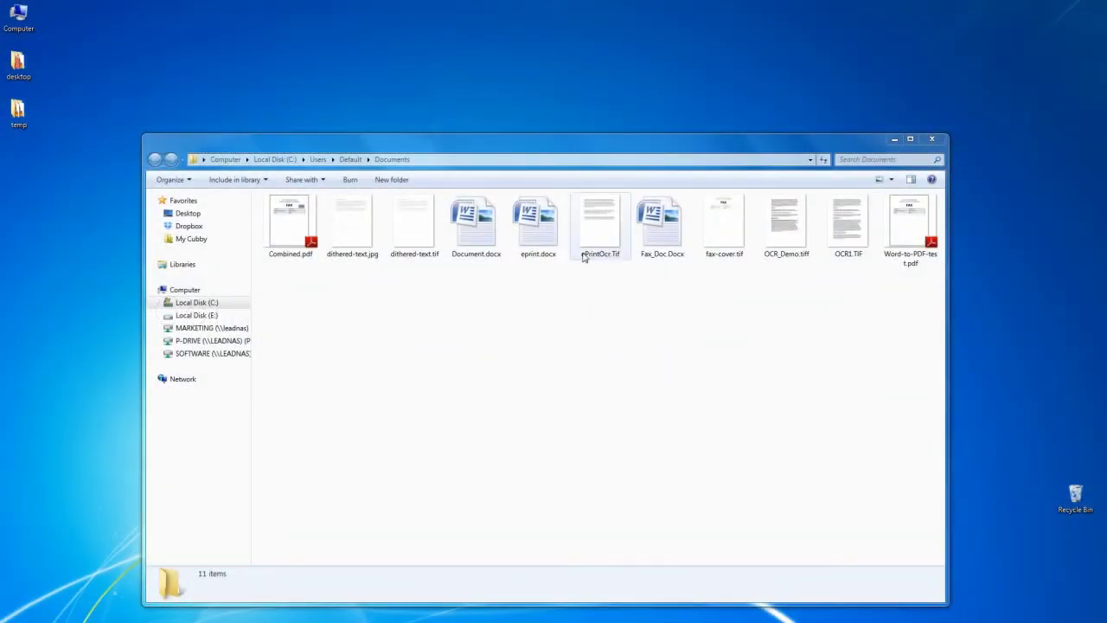
- Open ePrintOcr.Tif in Windows Photo Viewer and print it to the LEADTOOLS ePrint 6 printer
{"action": "left_click", "coordinate": [605, 238]}
{"action": "double_click", "coordinate": [604, 238]}
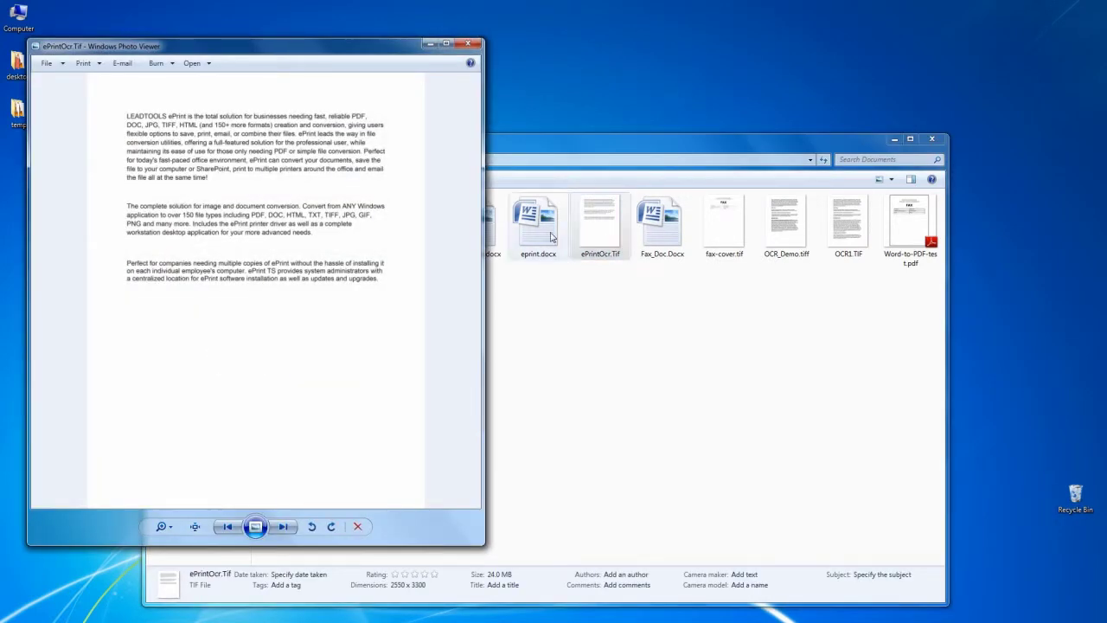
{"action": "left_click", "coordinate": [81, 63]}
{"action": "left_click", "coordinate": [81, 80]}
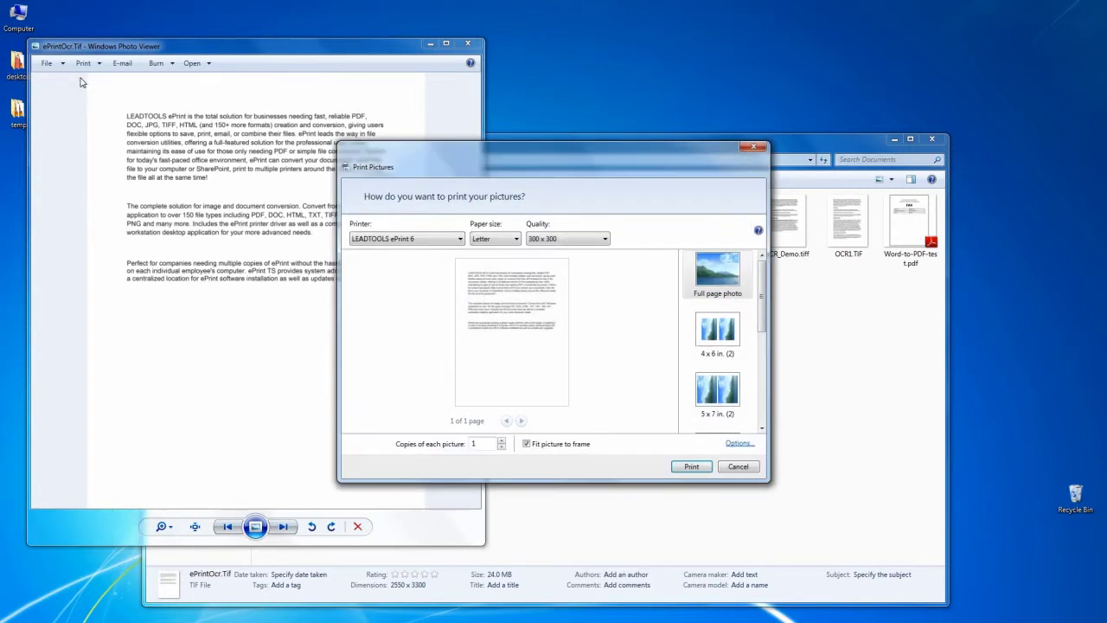
{"action": "left_click", "coordinate": [370, 236]}
{"action": "left_click", "coordinate": [370, 237]}
{"action": "left_click", "coordinate": [685, 468]}
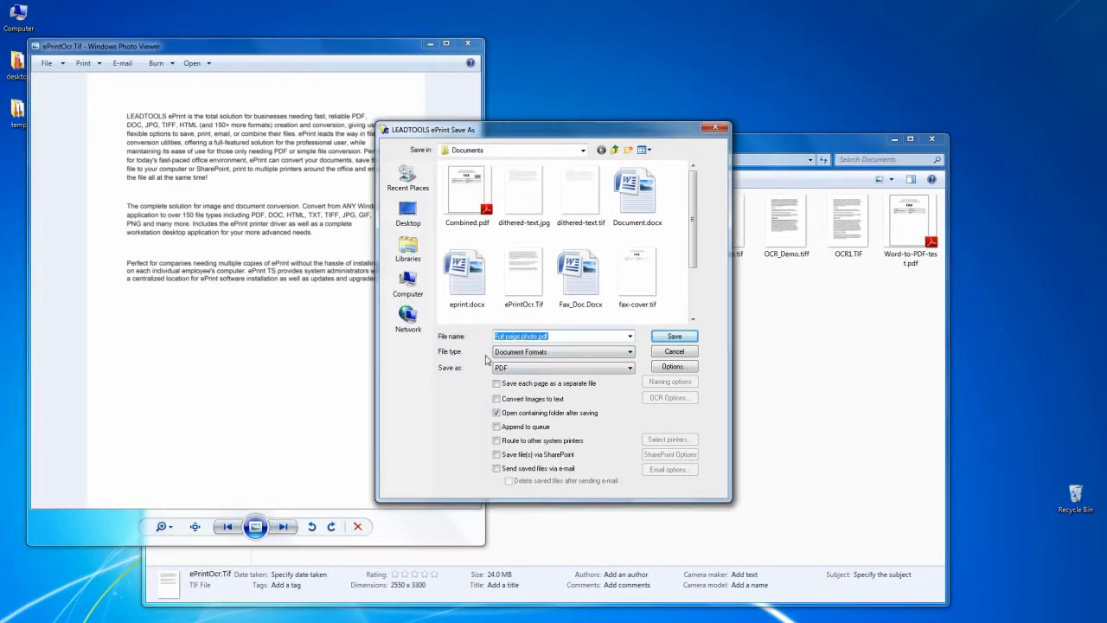
- Save the output as ePrintOcr with Convert Images to text on, keeping the default OCR spell language
{"action": "type", "text": "ePrintOcr."}
{"action": "left_click", "coordinate": [496, 399]}
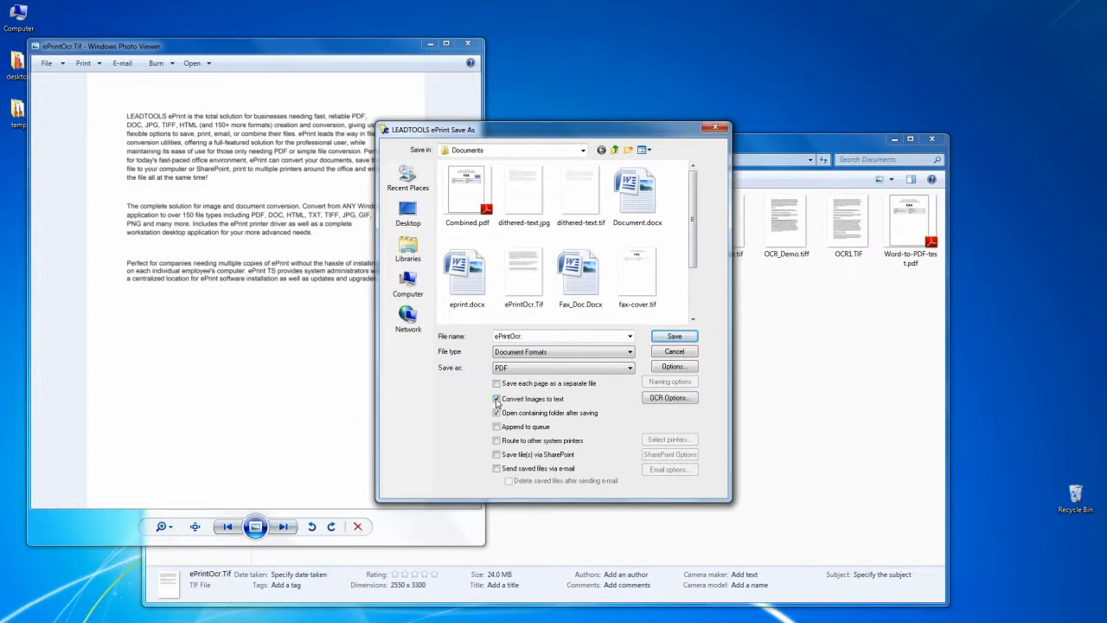
{"action": "left_click", "coordinate": [657, 400]}
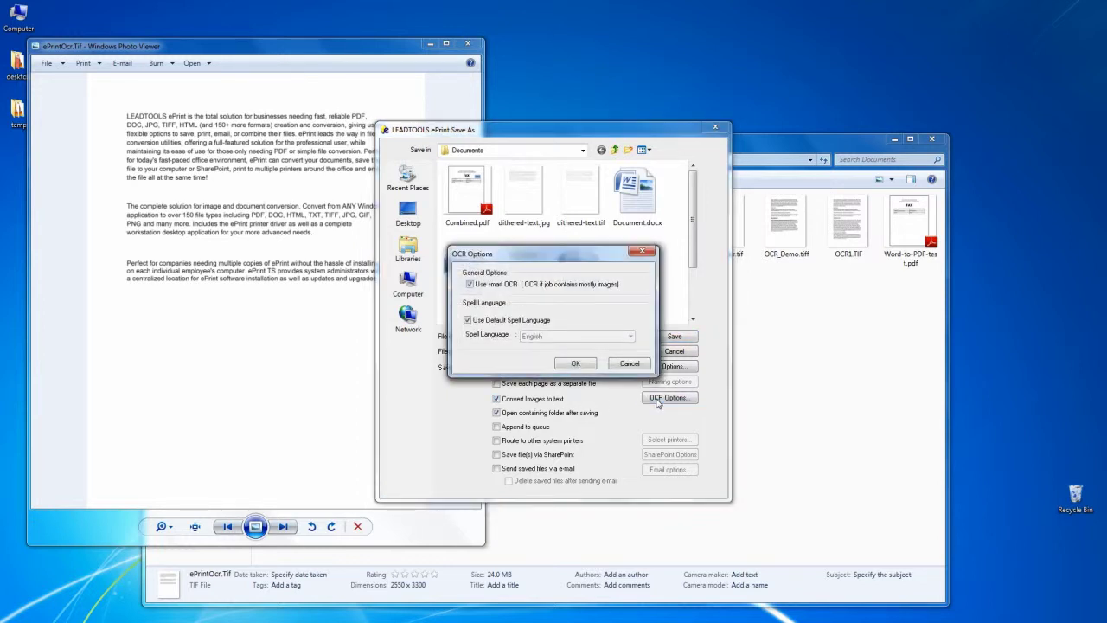
{"action": "left_click", "coordinate": [484, 323]}
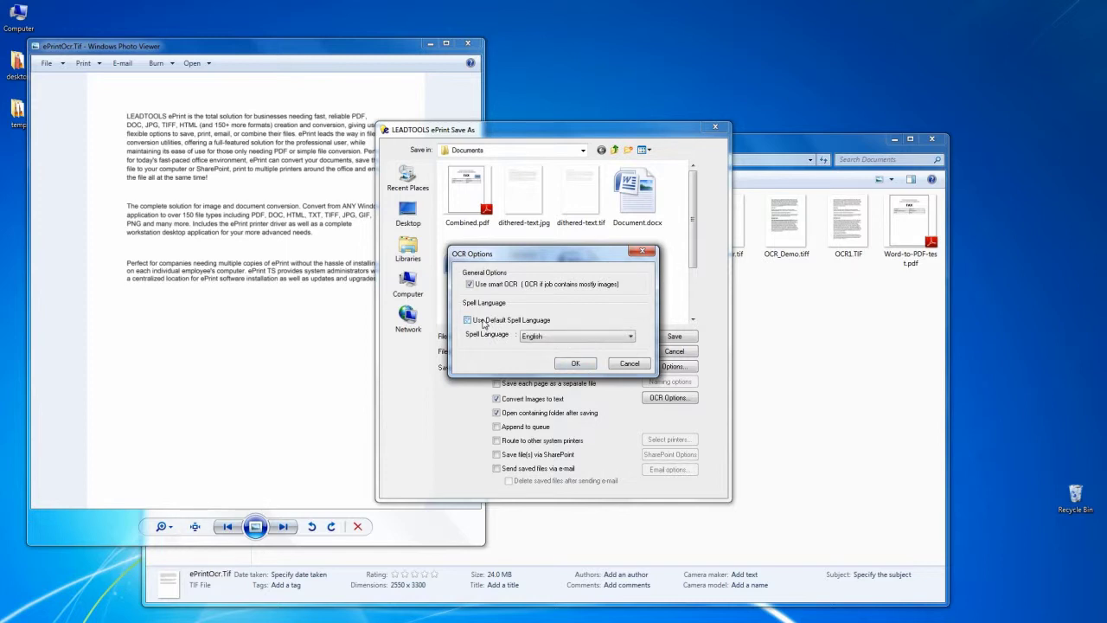
{"action": "left_click", "coordinate": [552, 338]}
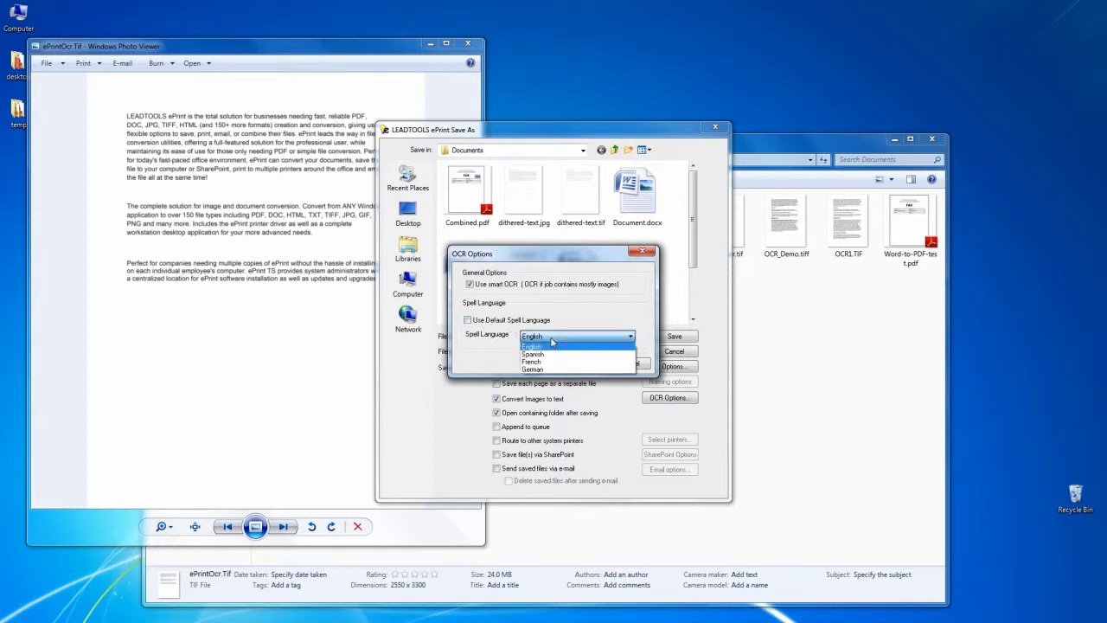
{"action": "left_click", "coordinate": [552, 345]}
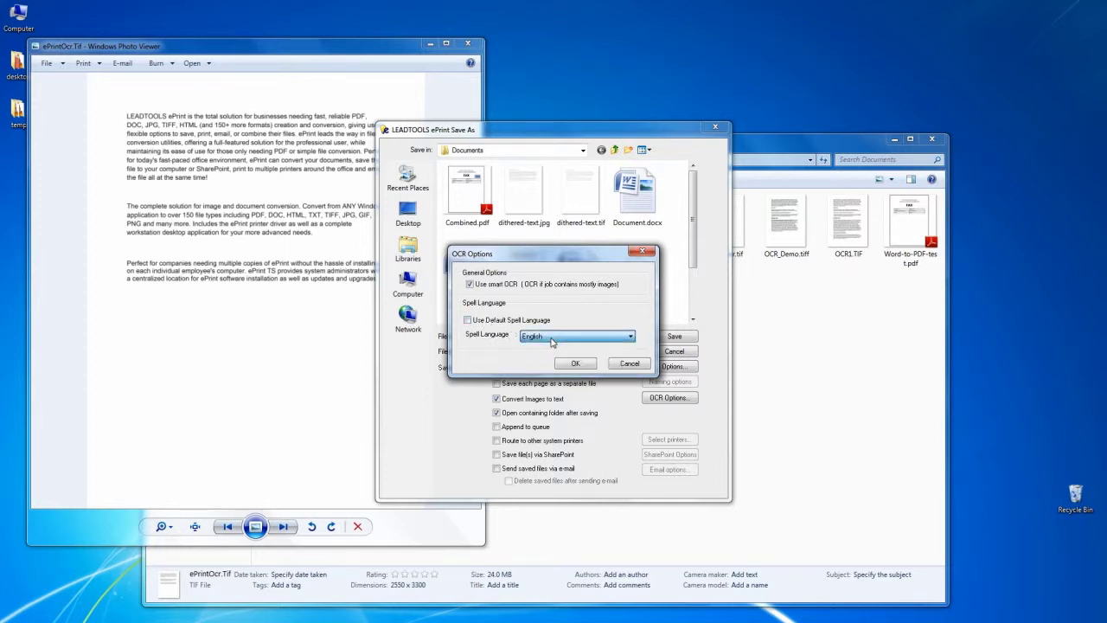
{"action": "left_click", "coordinate": [469, 320]}
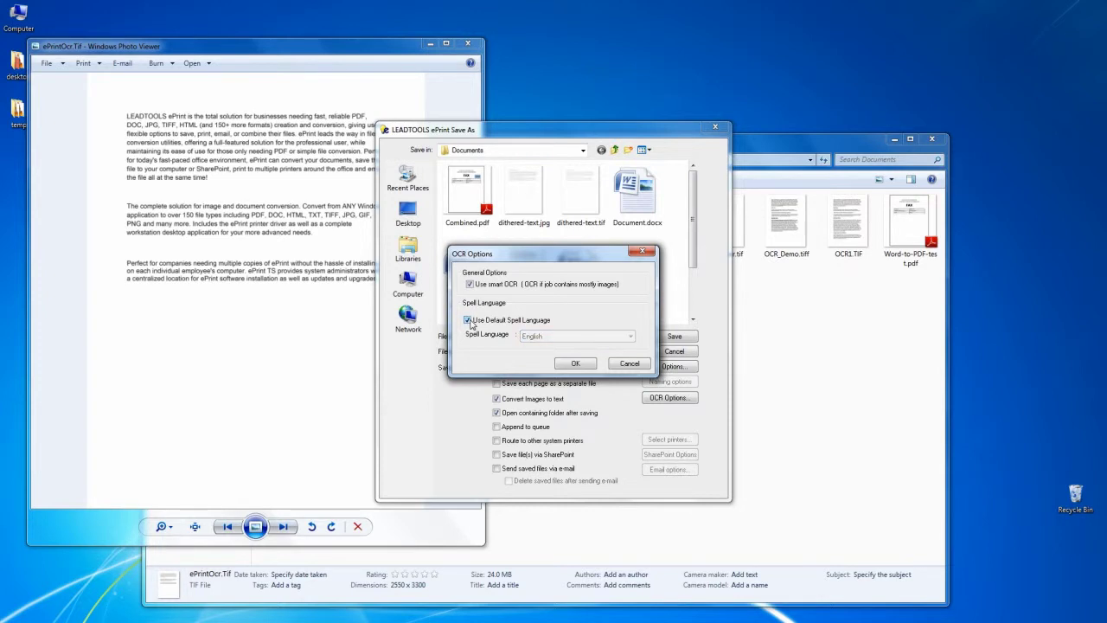
{"action": "left_click", "coordinate": [575, 364]}
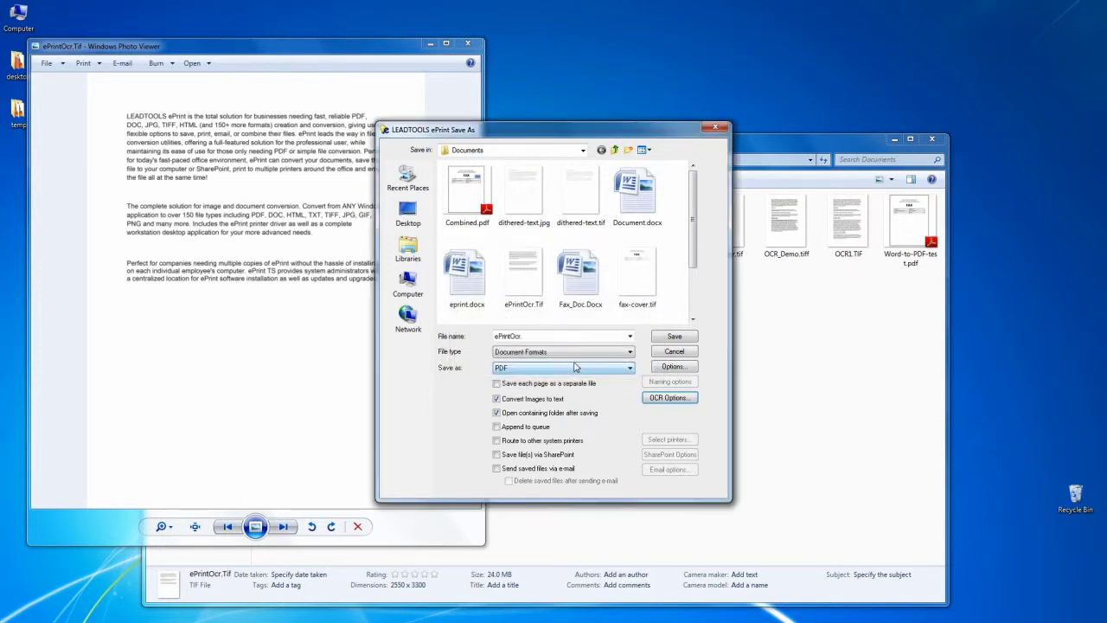
{"action": "left_click", "coordinate": [675, 336]}
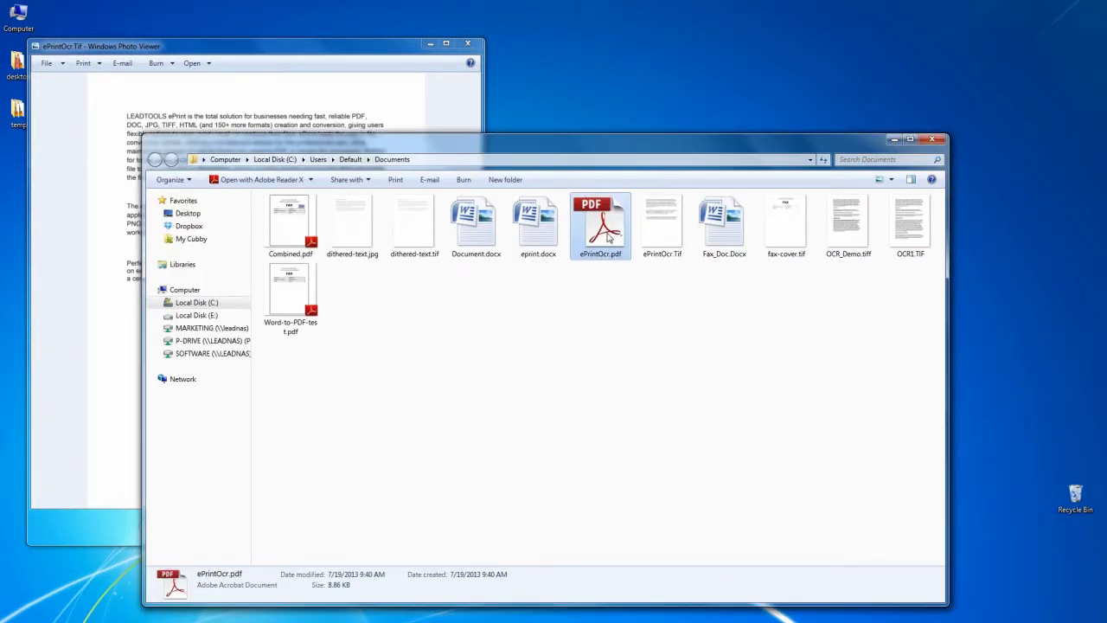
- Open ePrintOcr.pdf maximized in Adobe Reader and copy its first paragraph
{"action": "double_click", "coordinate": [608, 238]}
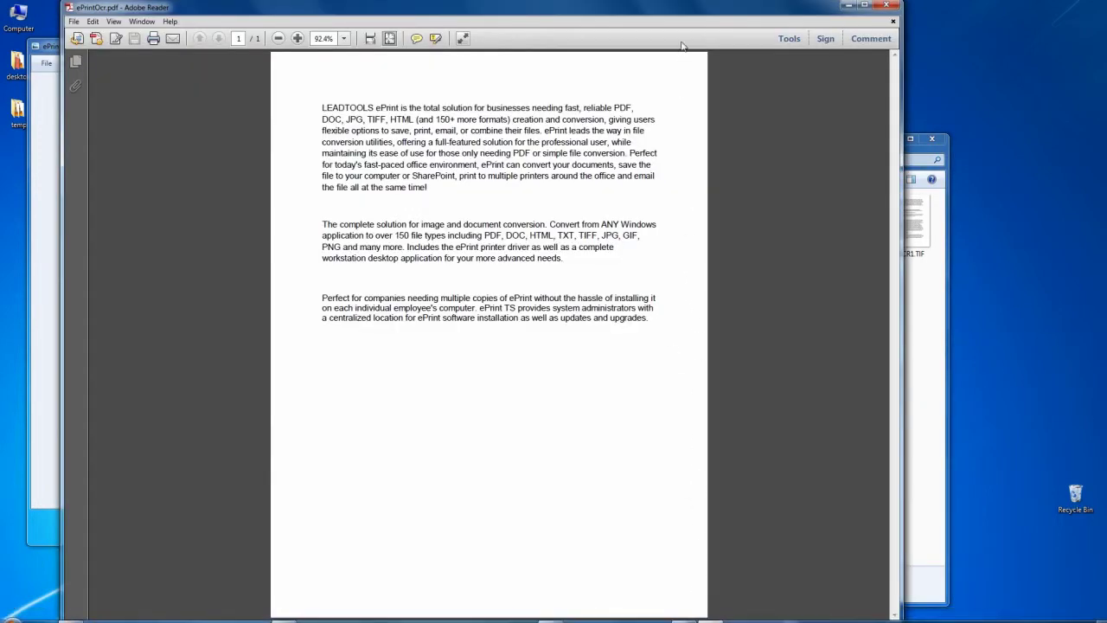
{"action": "double_click", "coordinate": [684, 12]}
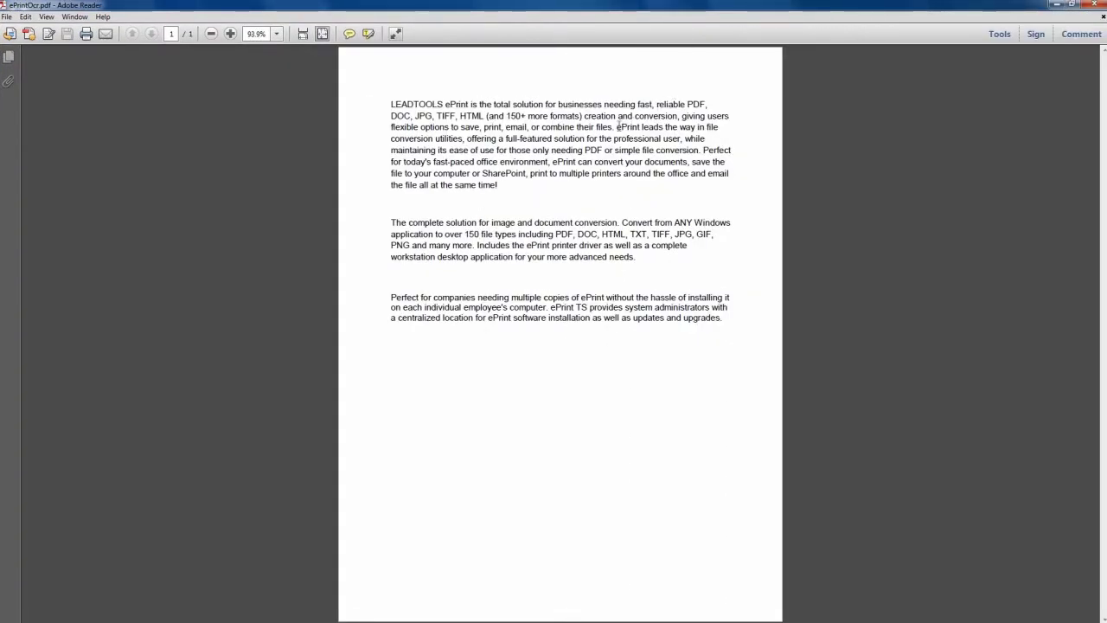
{"action": "left_click_drag", "start_coordinate": [390, 102], "coordinate": [497, 183]}
{"action": "key", "text": "super+c"}
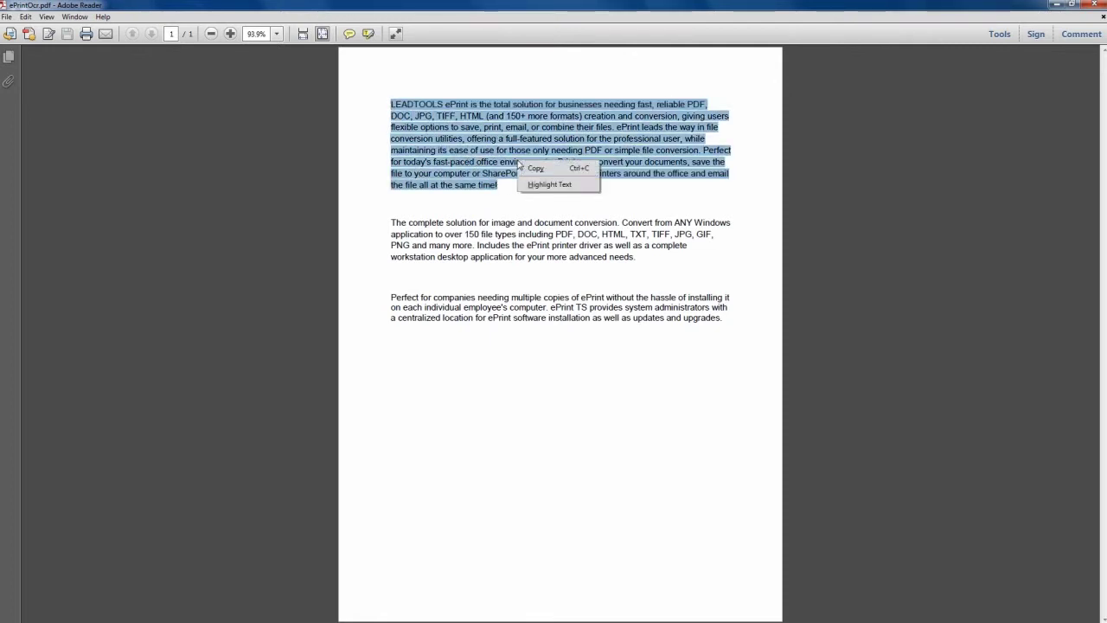
{"action": "left_click", "coordinate": [527, 170]}
- Start Notepad via Win+R, enlarge its window, and paste the copied paragraph into it
{"action": "key", "text": "super+r"}
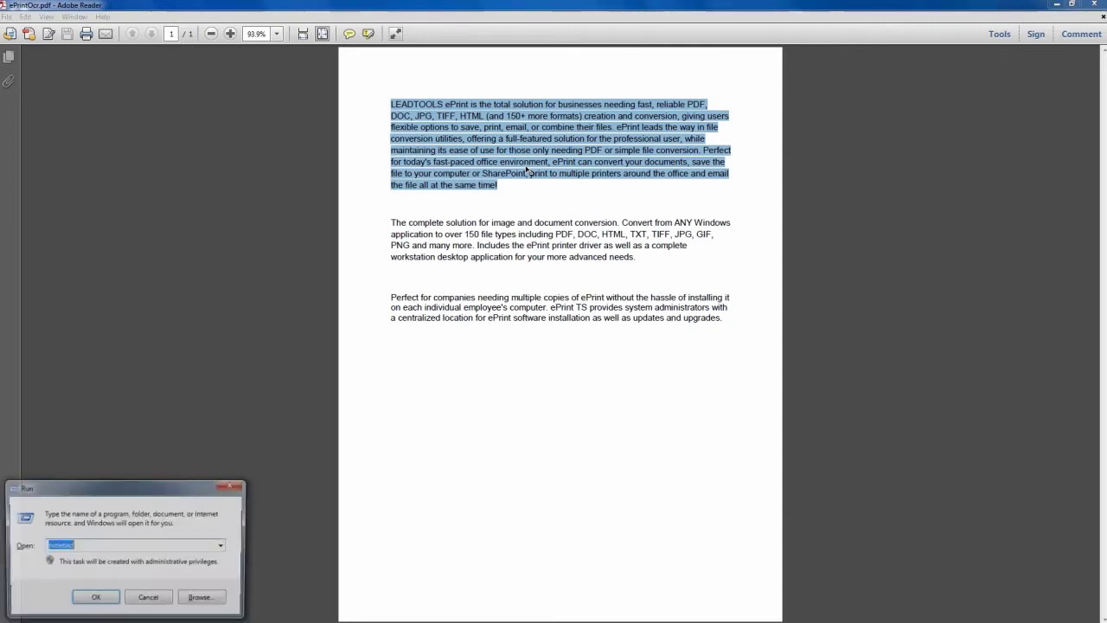
{"action": "key", "text": "Return"}
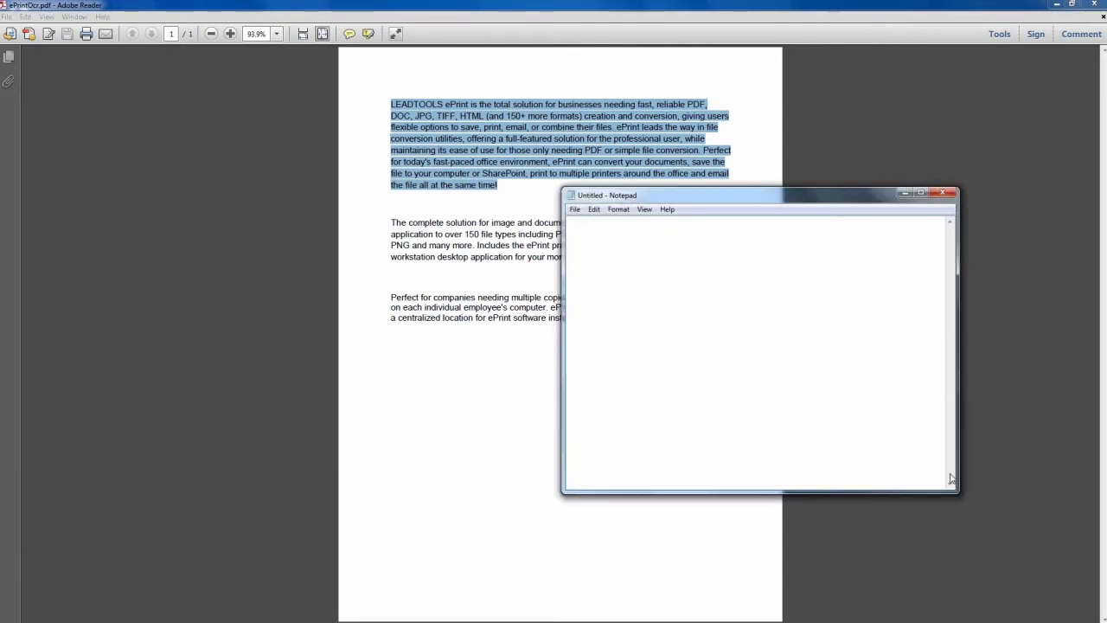
{"action": "left_click_drag", "start_coordinate": [957, 489], "coordinate": [1063, 600]}
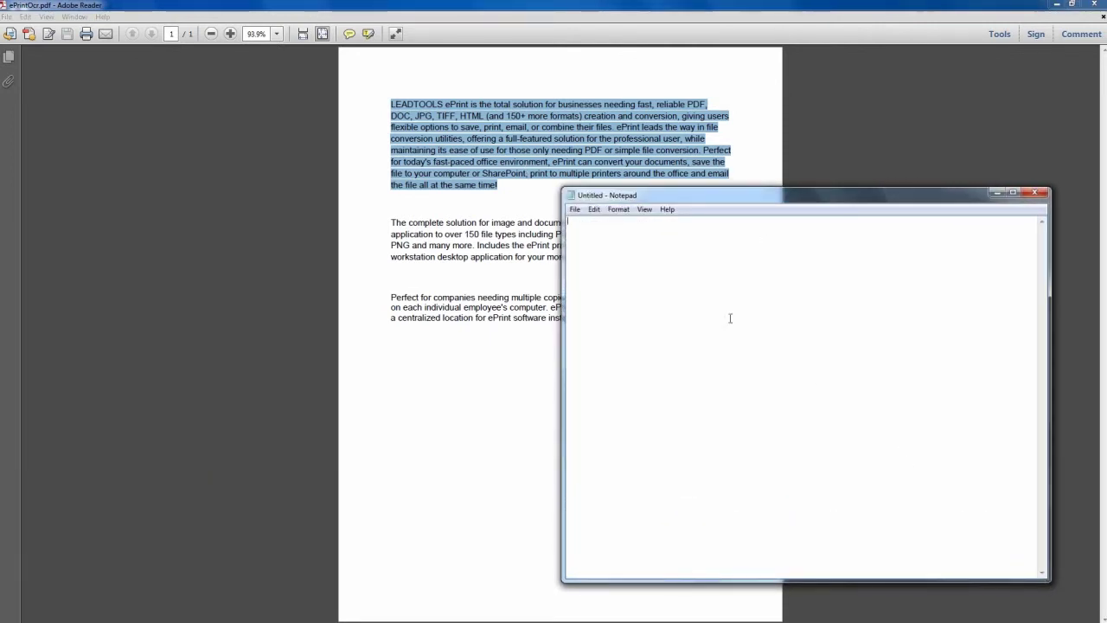
{"action": "right_click", "coordinate": [578, 225]}
{"action": "left_click", "coordinate": [458, 269]}
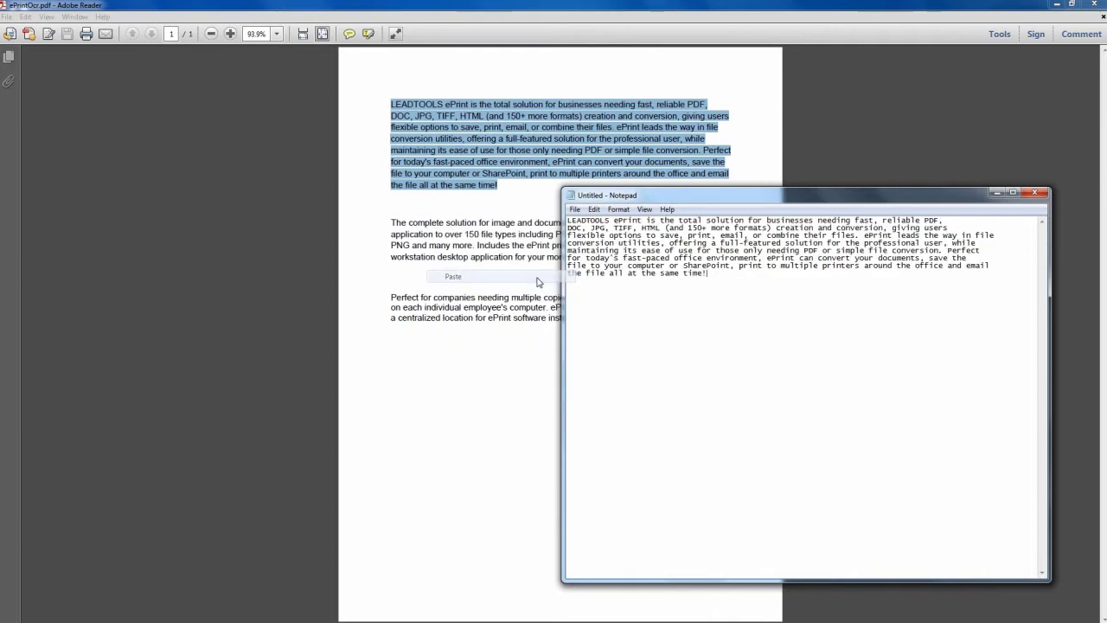